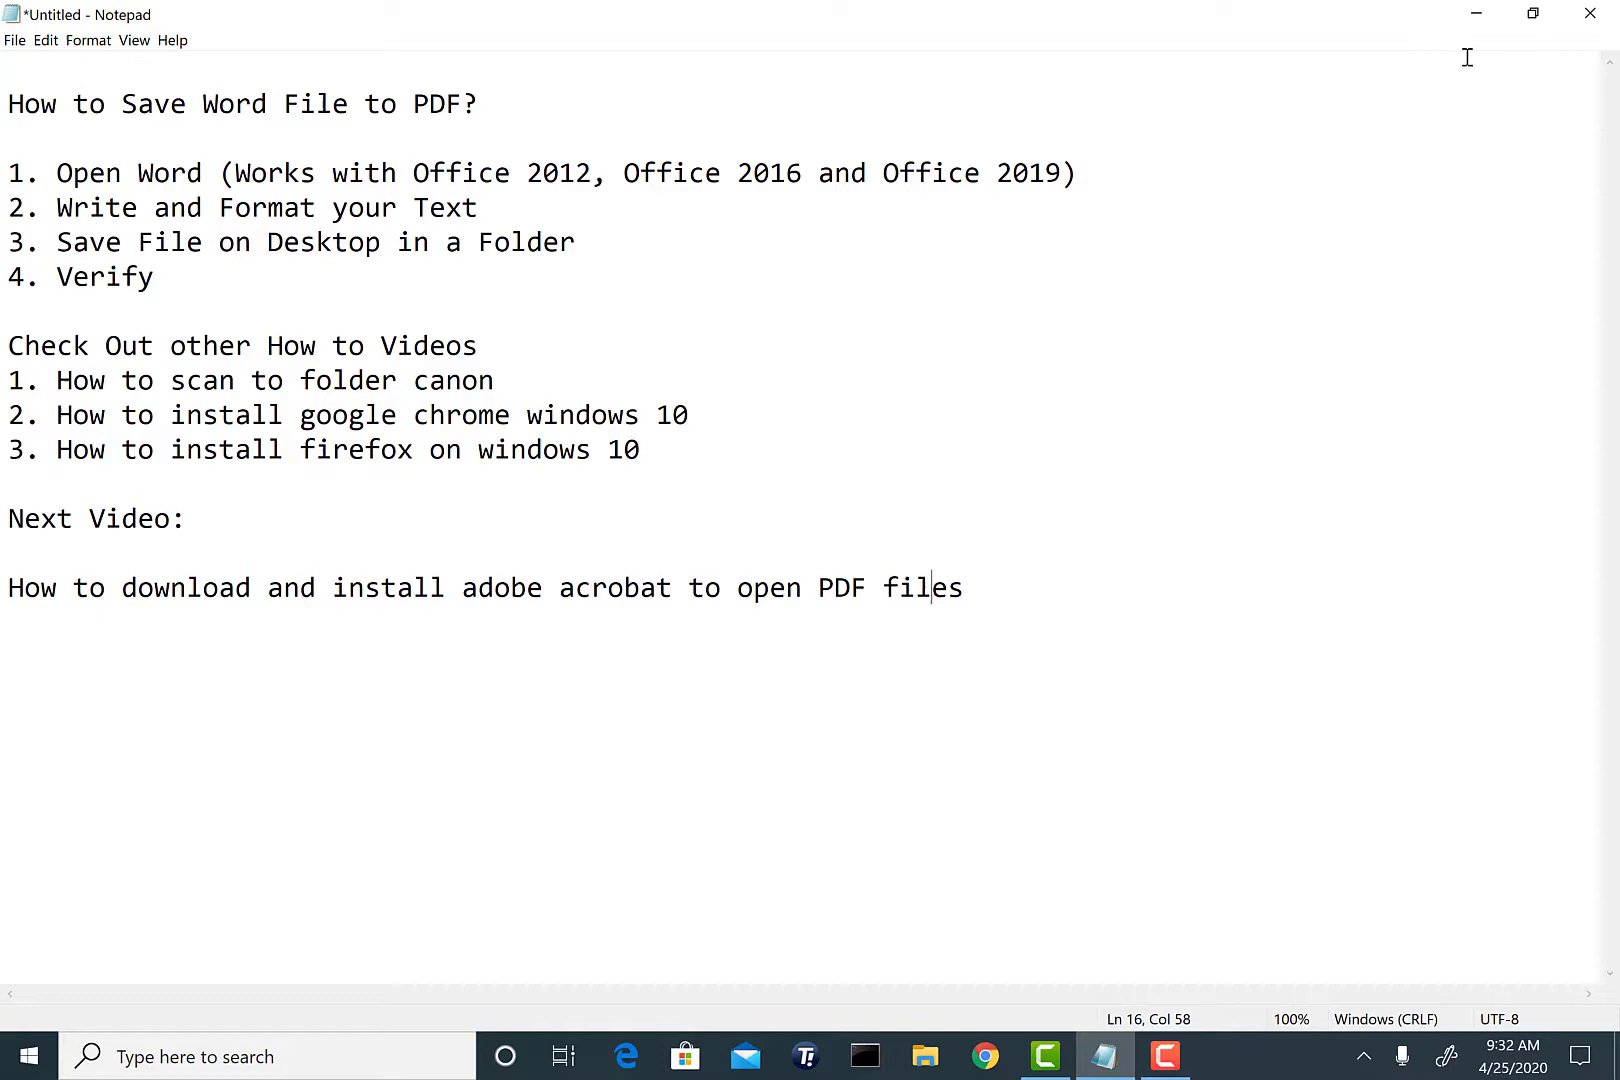
Step: Search 'word' in the Start menu, launch Word, and create a blank document
left_click(28, 1056)
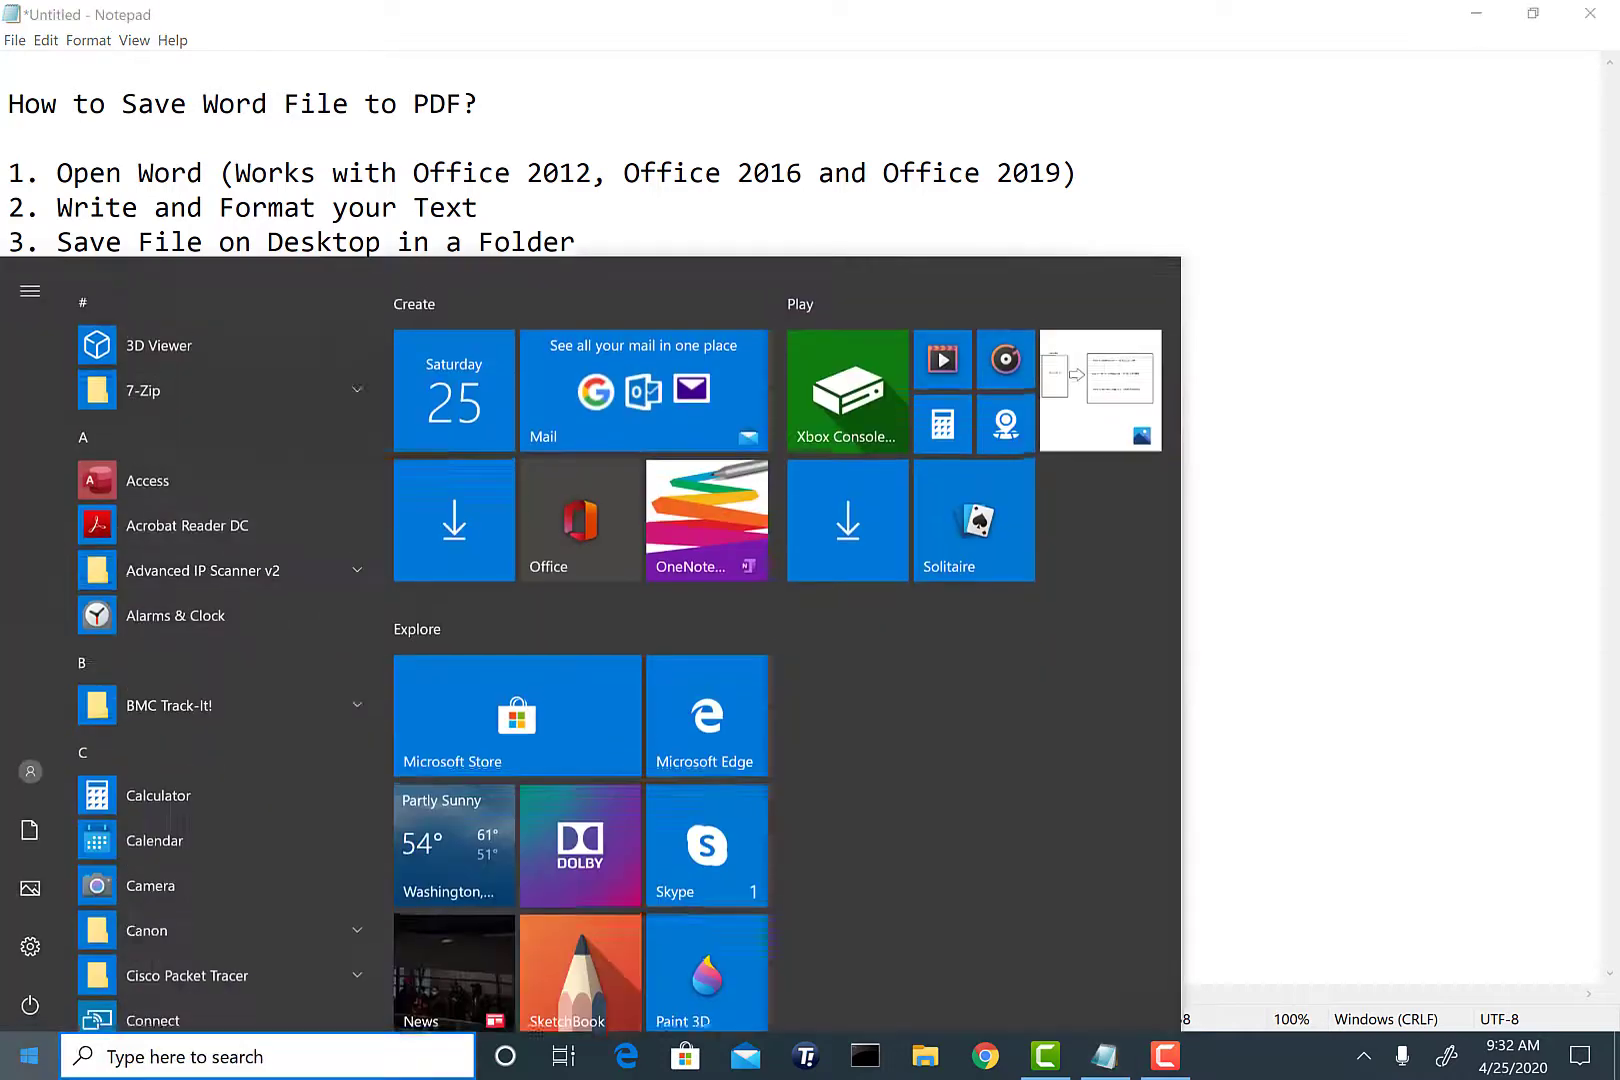
type("word")
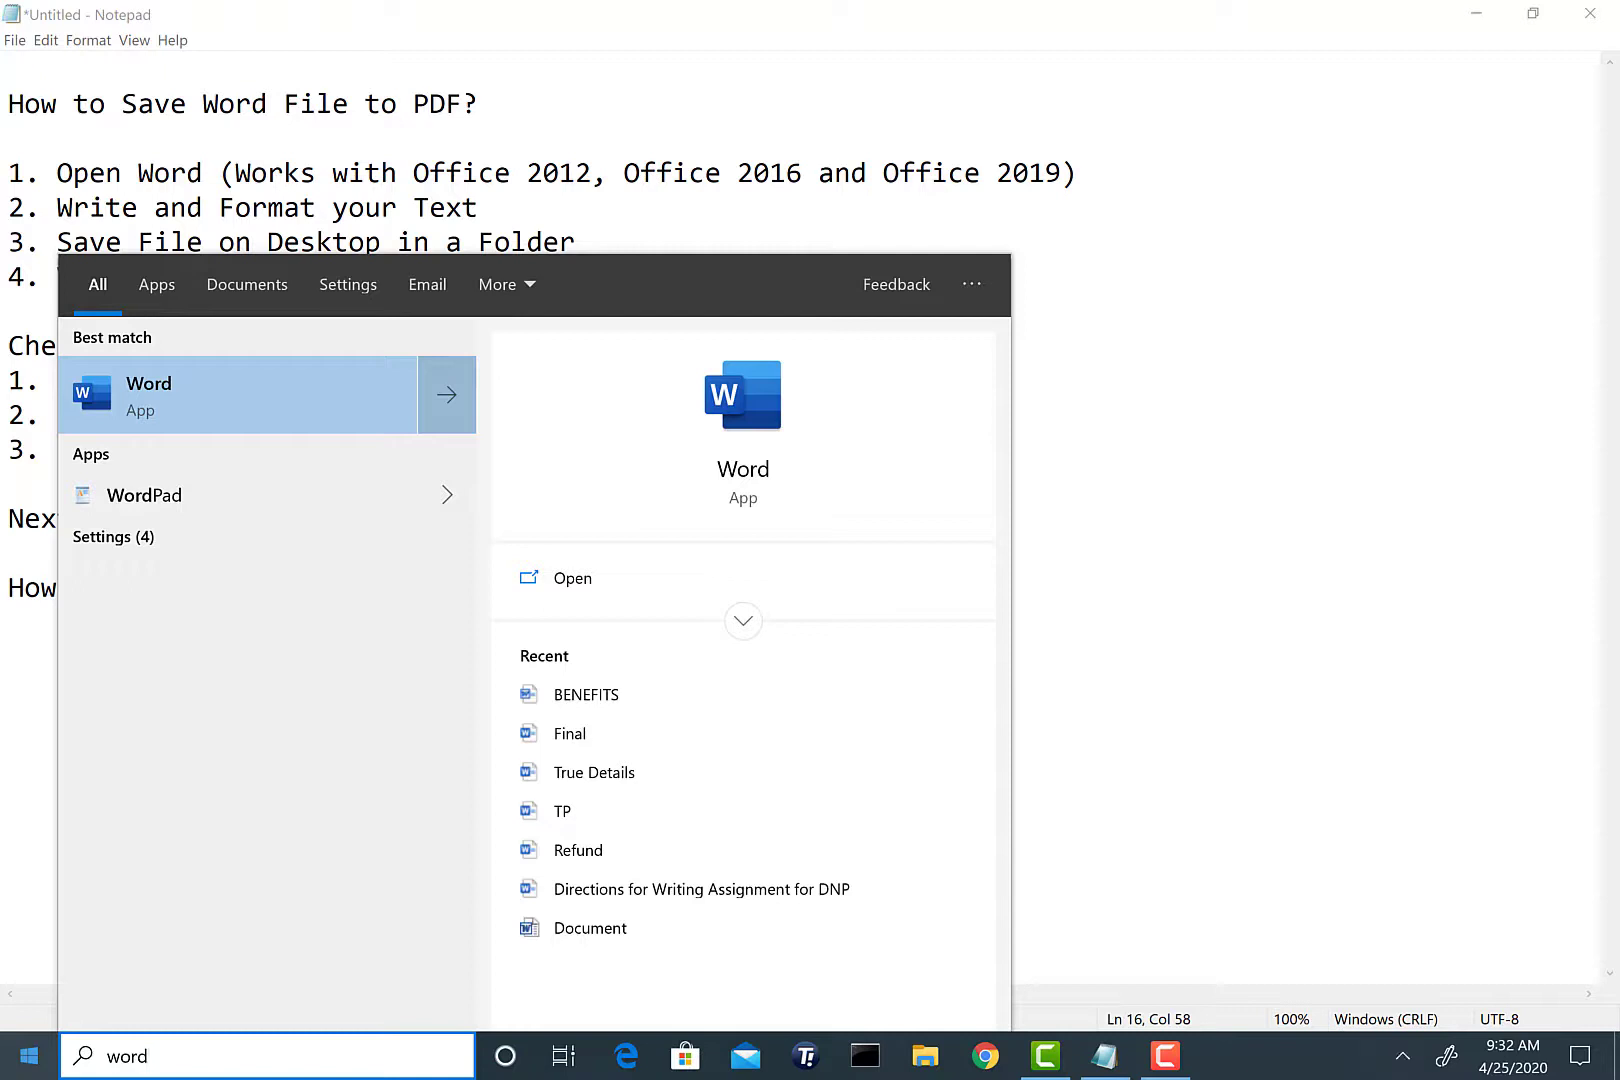
key("Return")
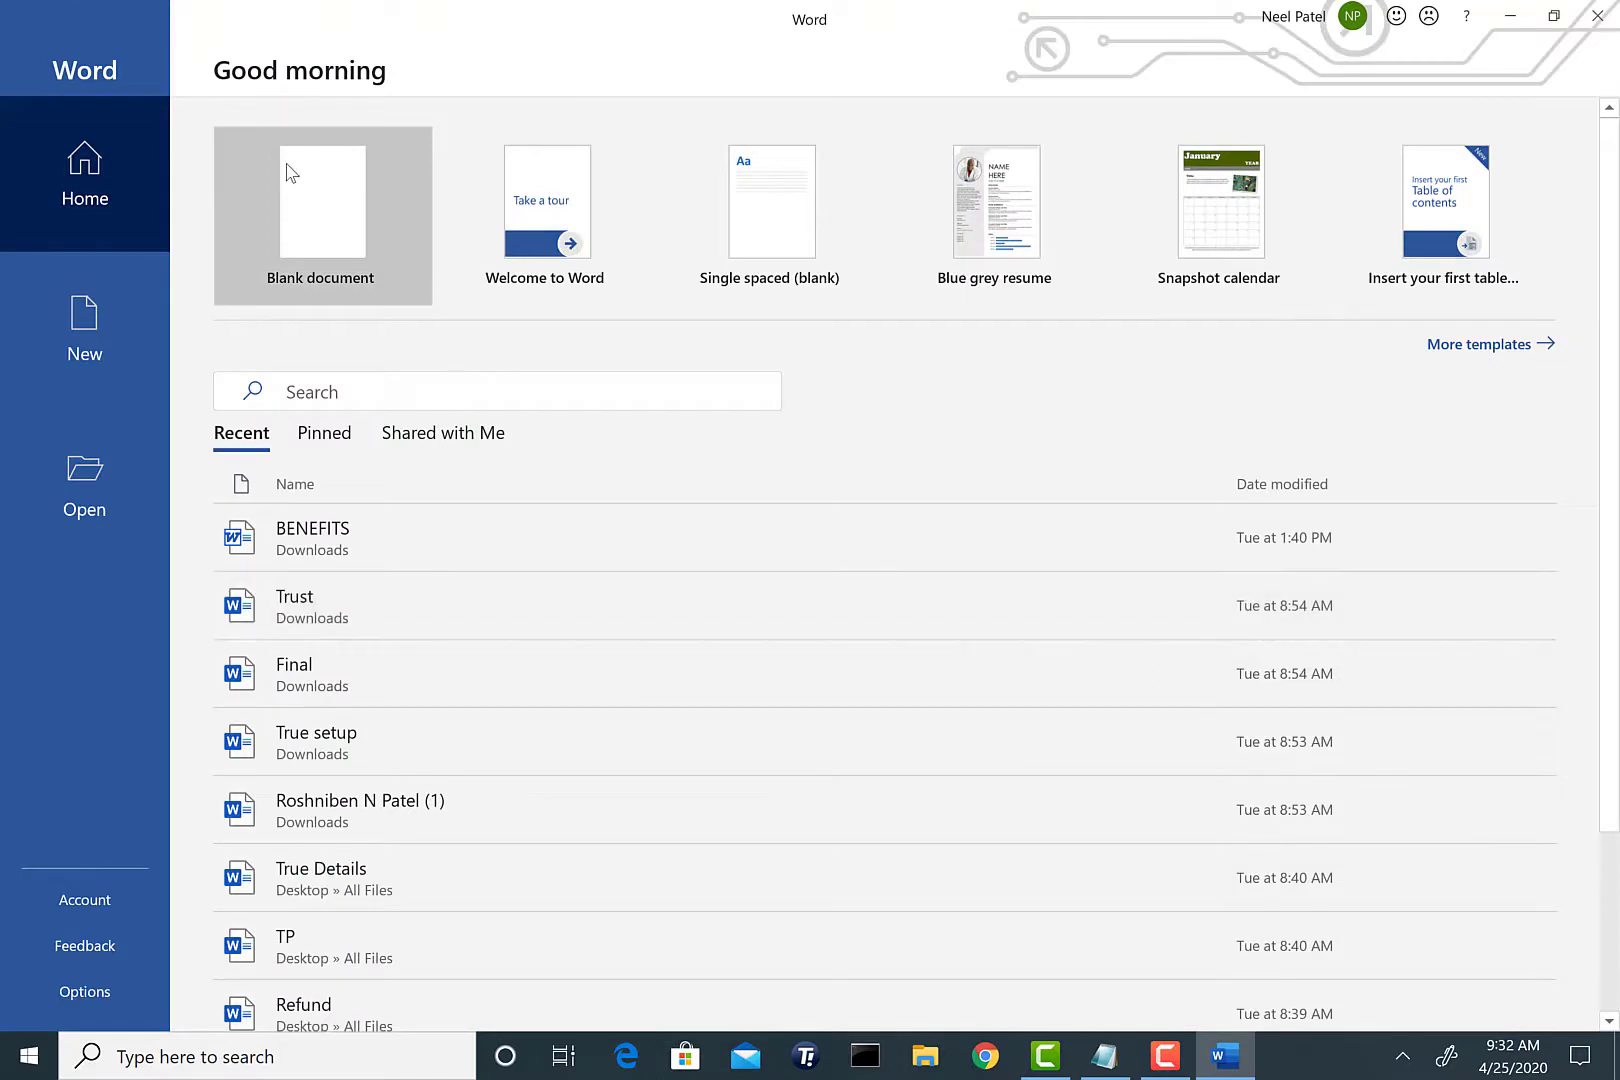
left_click(370, 218)
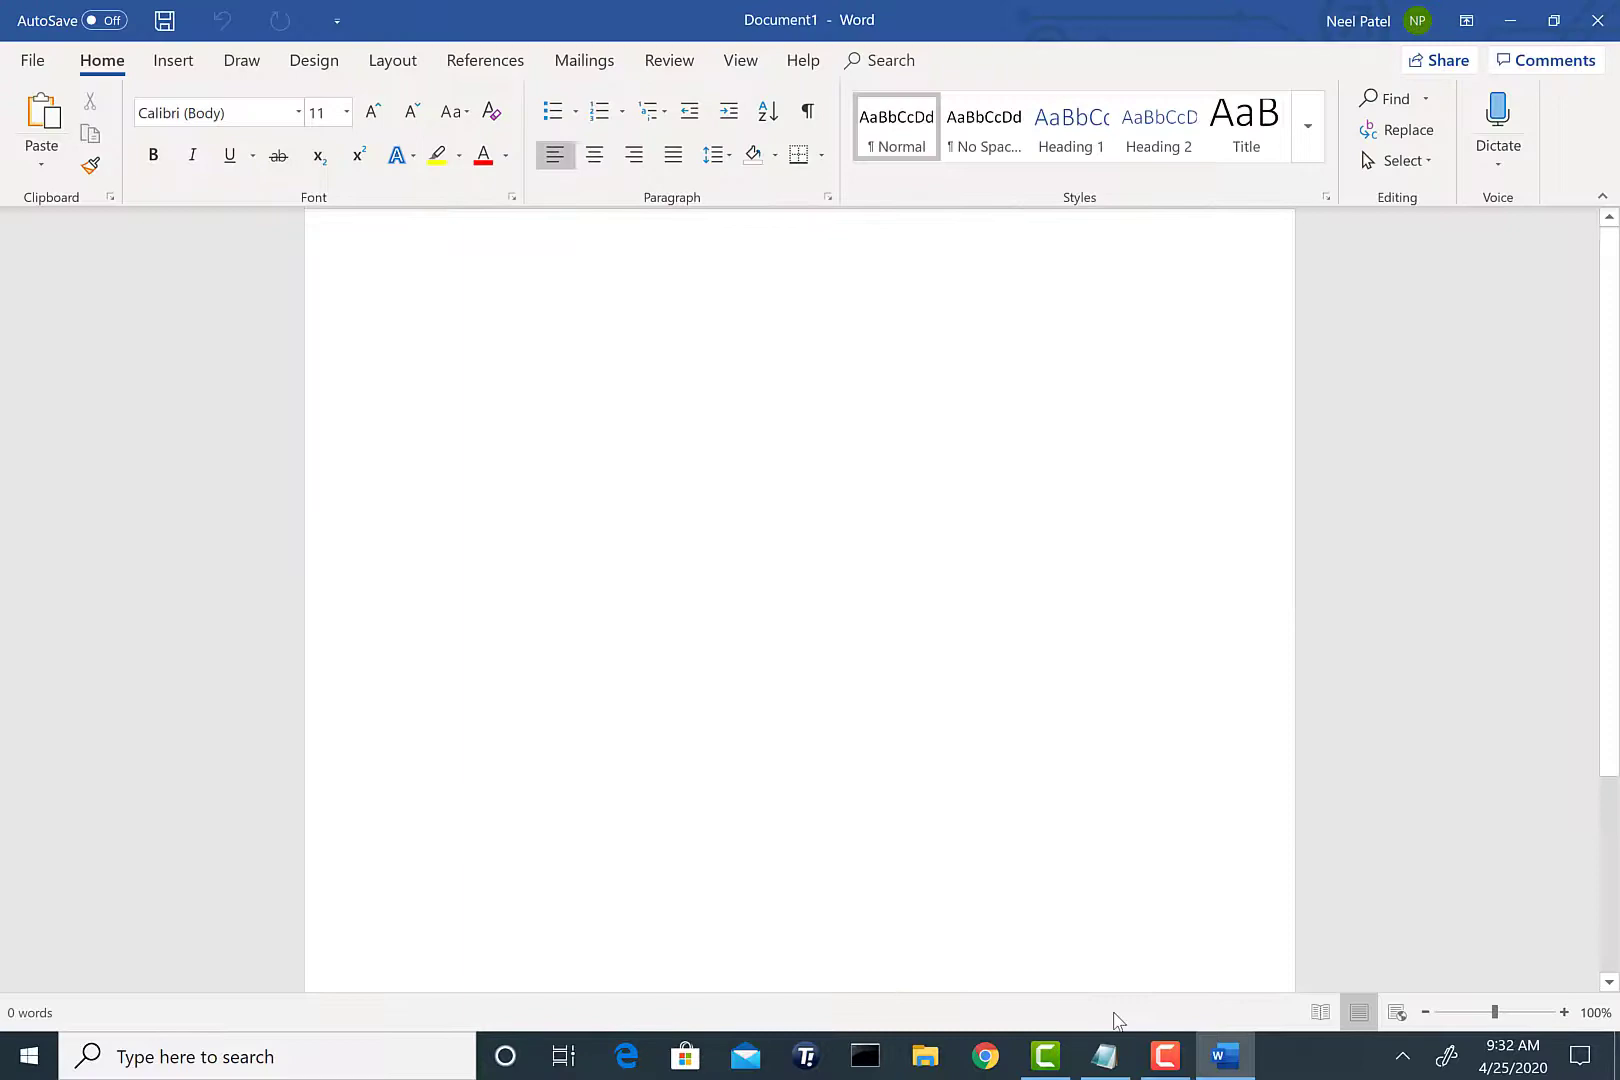
Step: Copy the whole outline from Notepad and paste it into the Word document
left_click(1104, 1056)
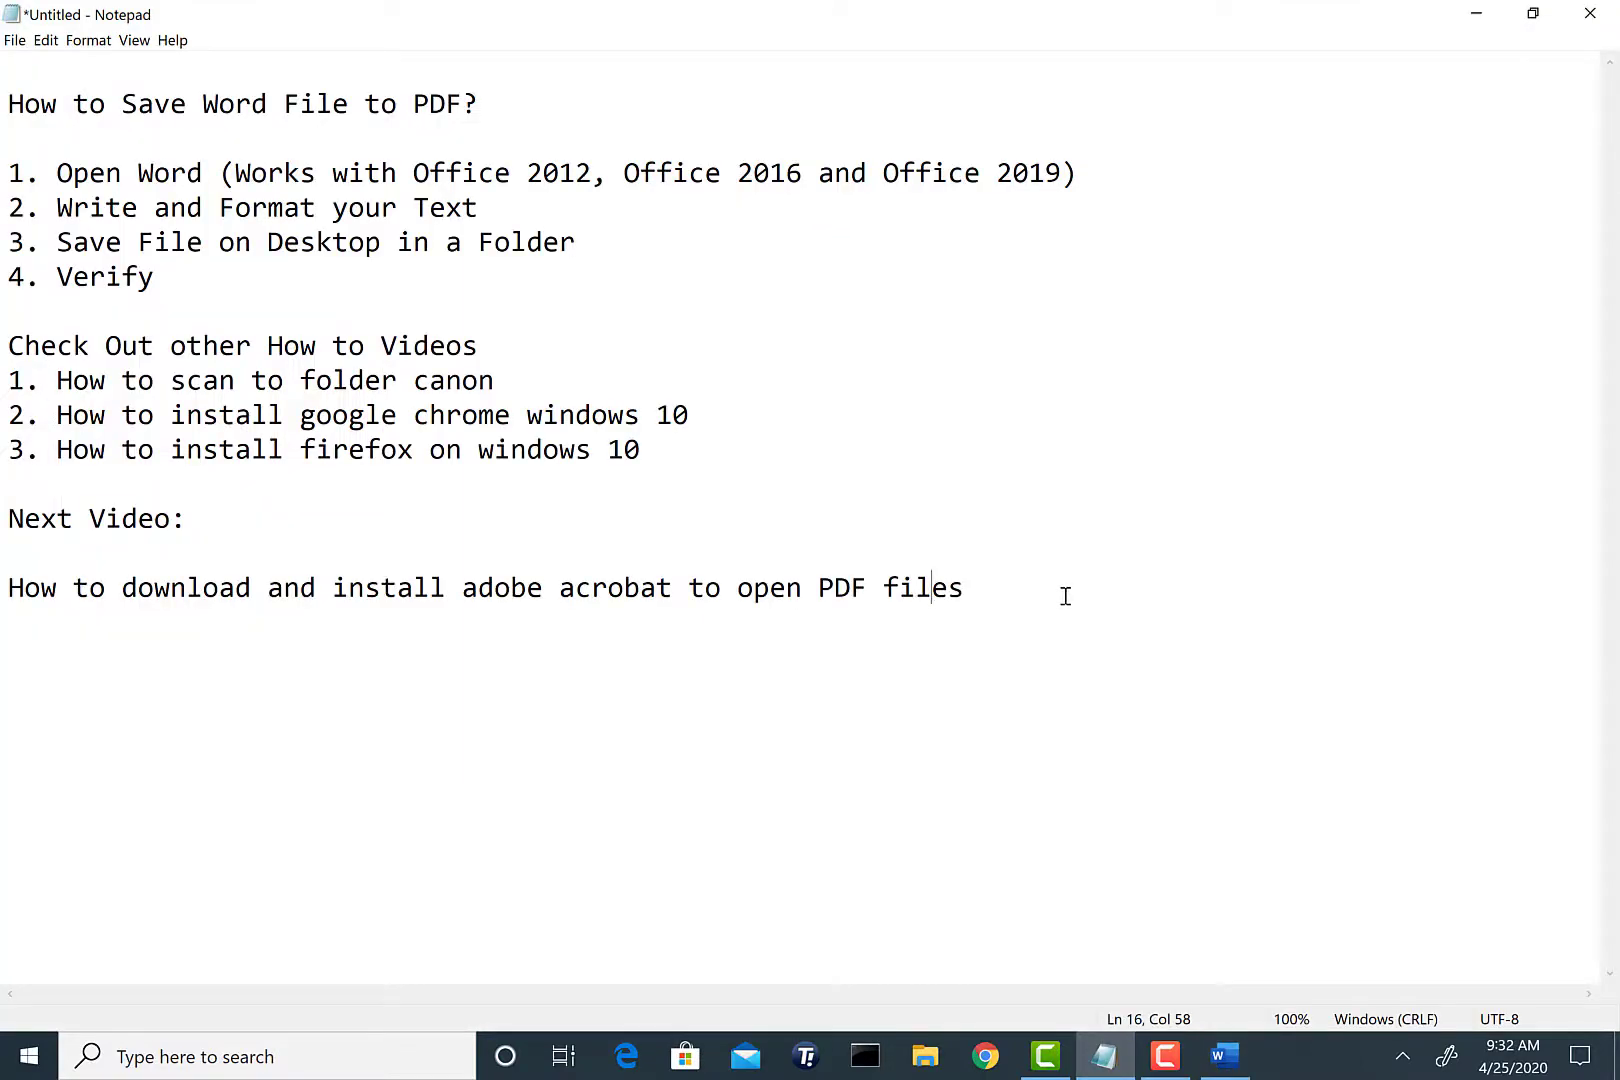
mouse_move(1065, 596)
left_mouse_down()
mouse_move(495, 459)
mouse_move(134, 202)
mouse_move(12, 68)
left_mouse_up()
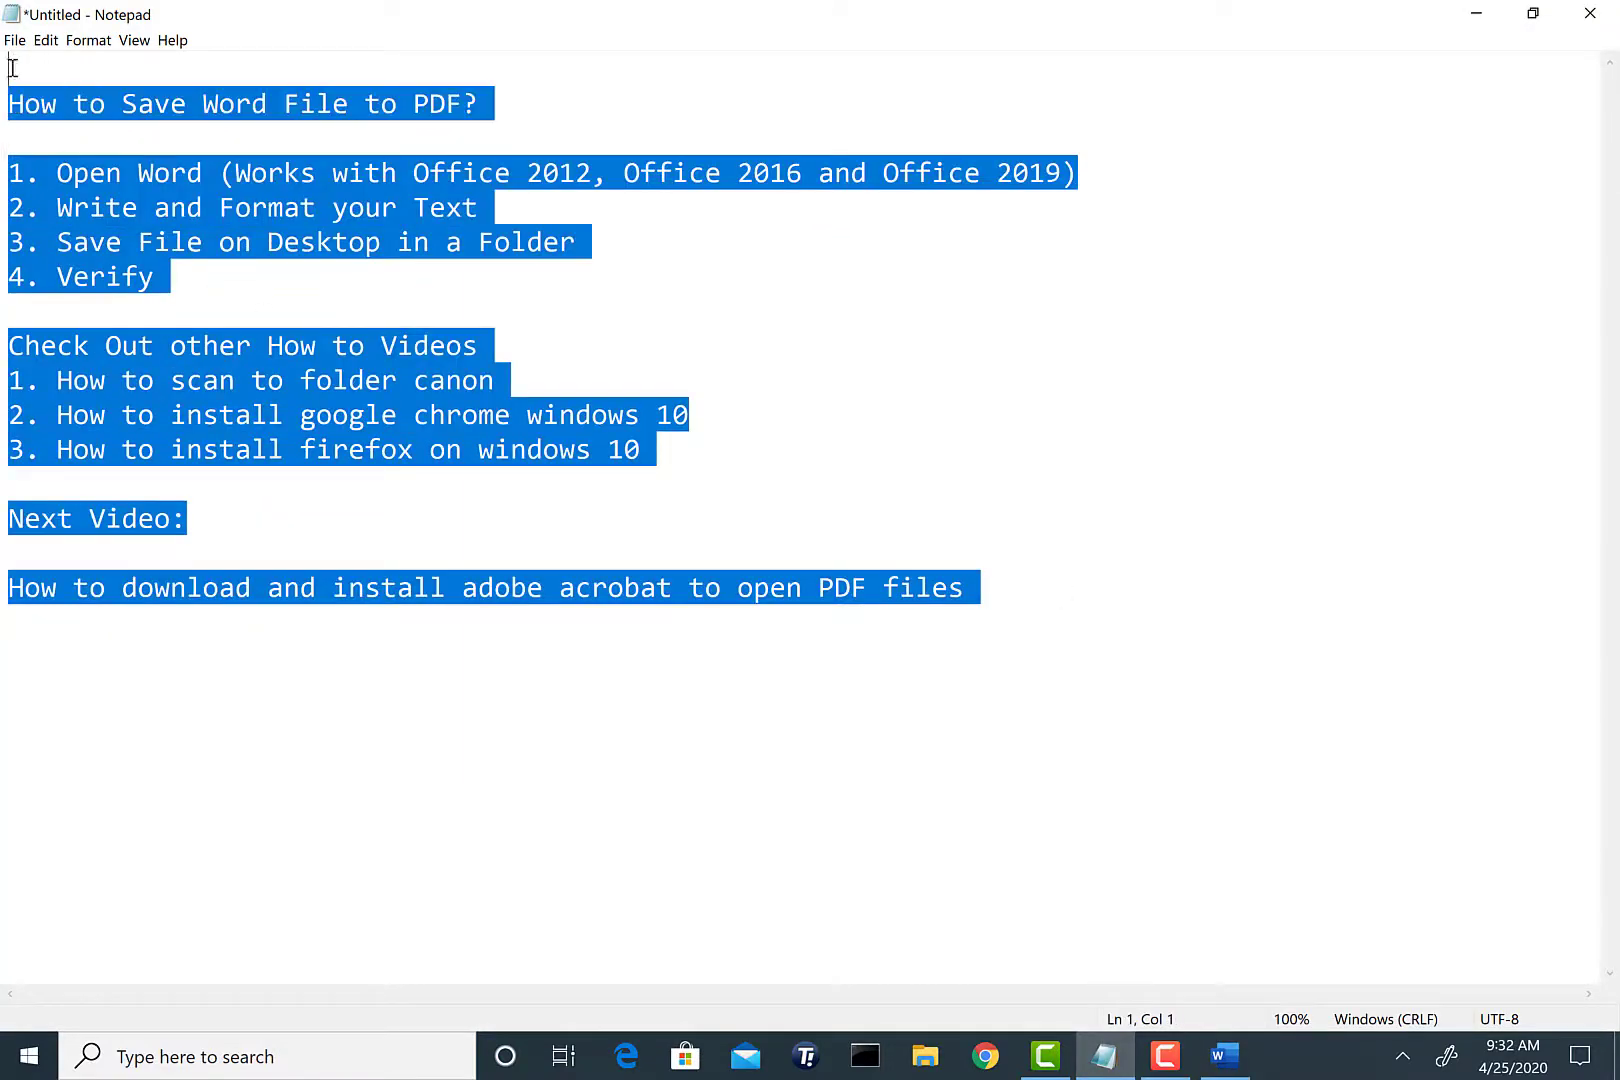
right_click(95, 118)
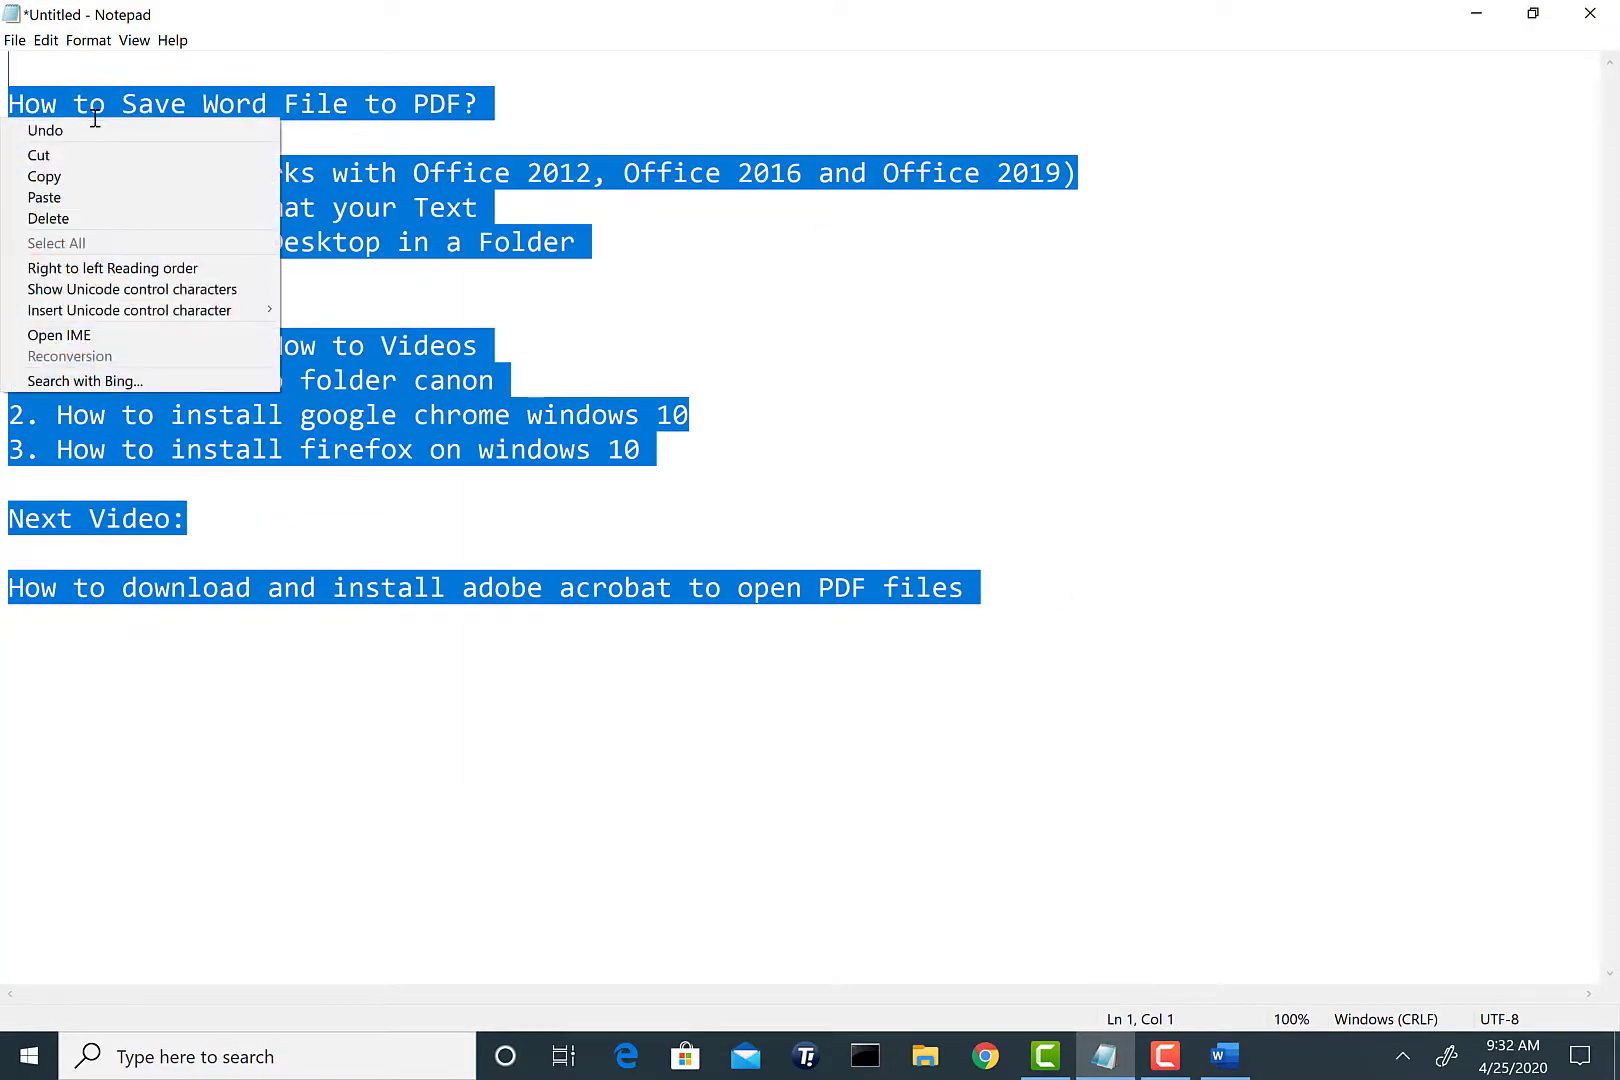
left_click(130, 175)
left_click(1477, 13)
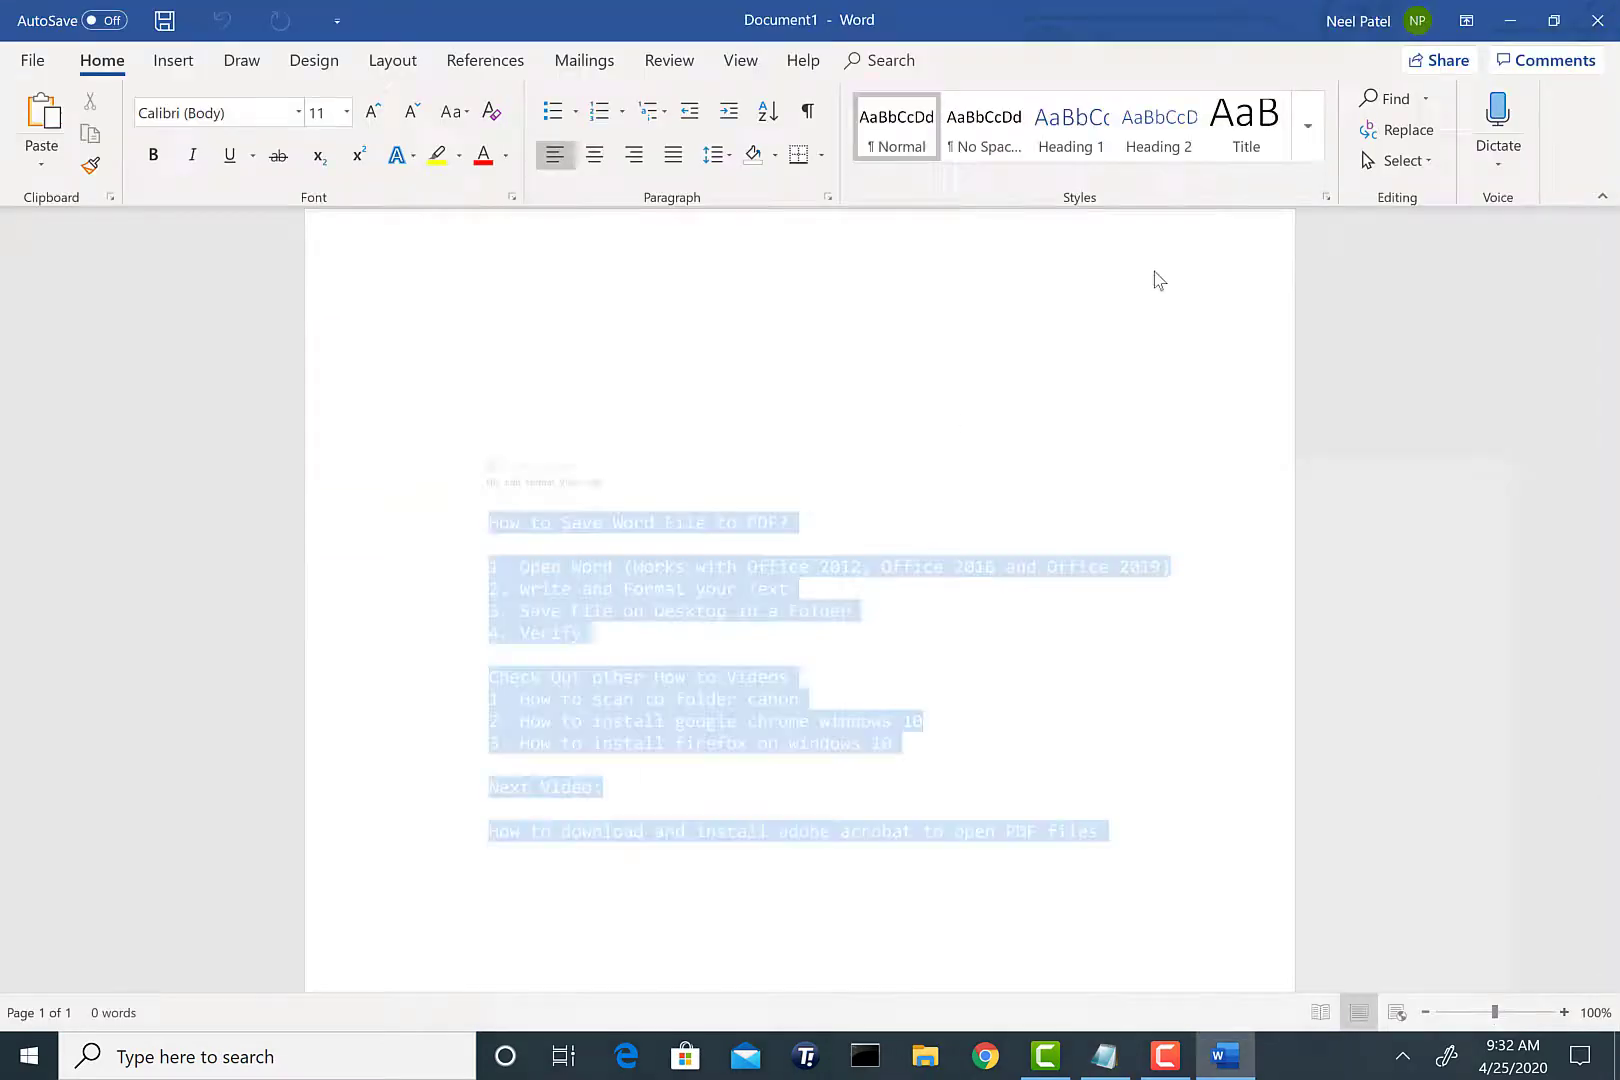
key("ctrl+v")
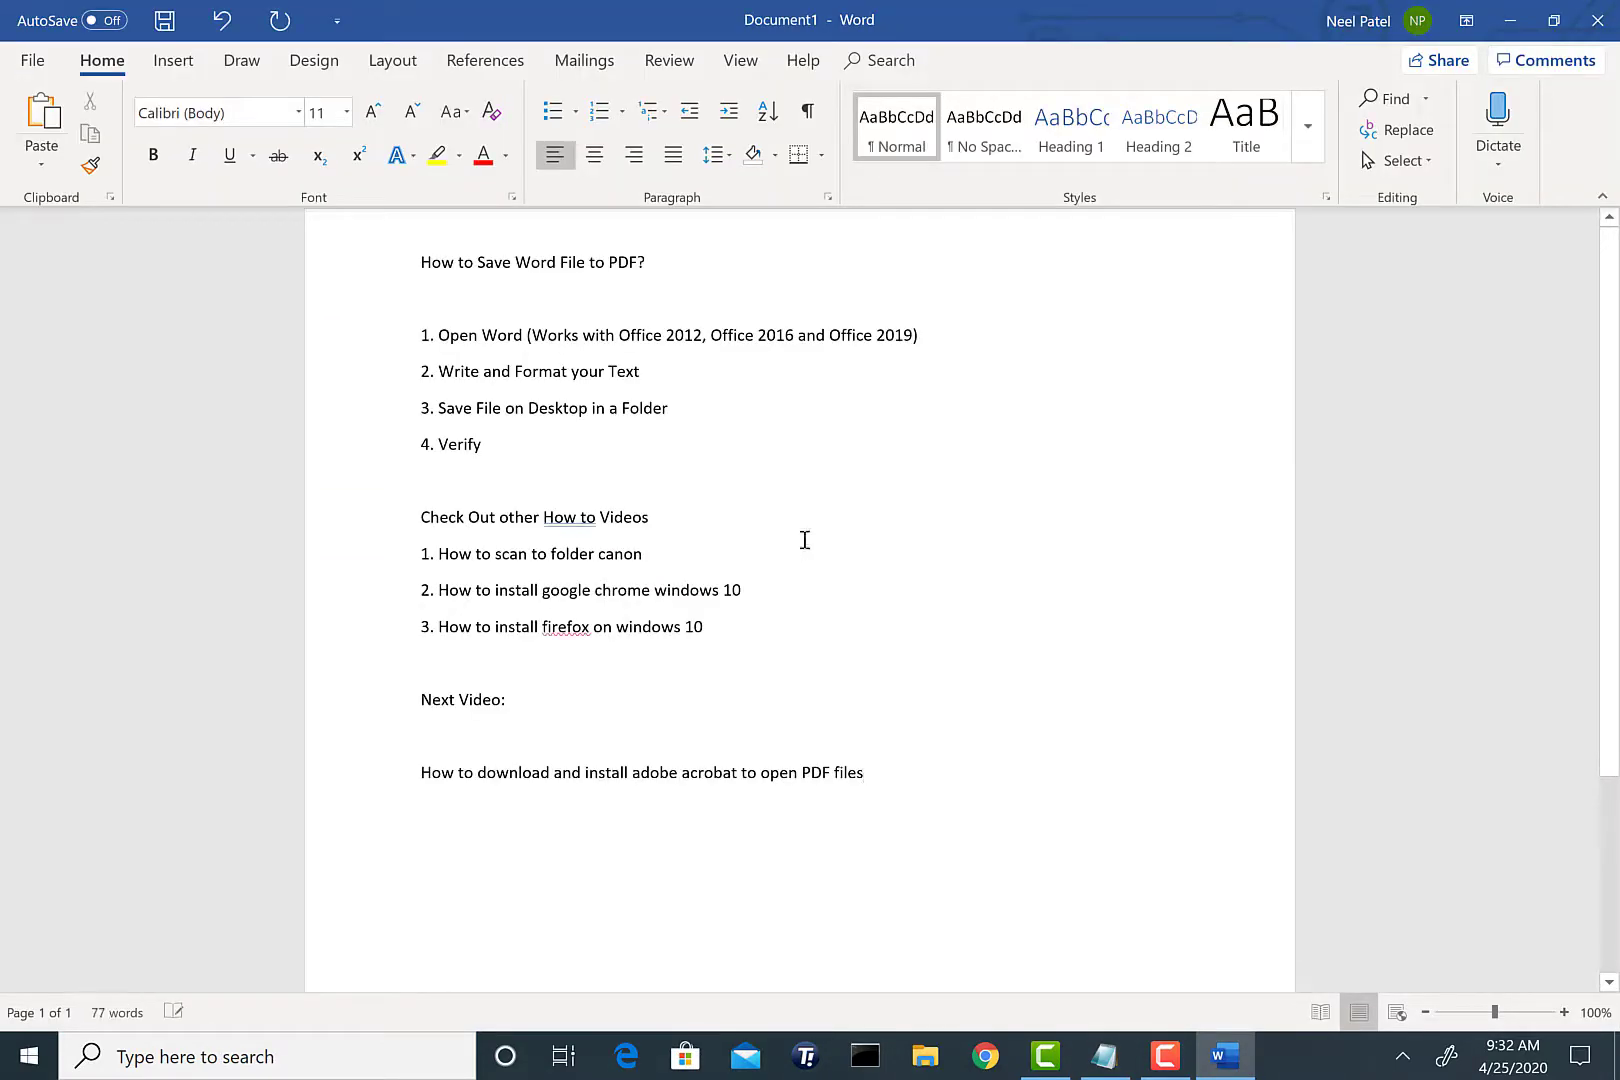
Step: Make the title line centred, 28-point and bold
left_click_drag(671, 258, 352, 258)
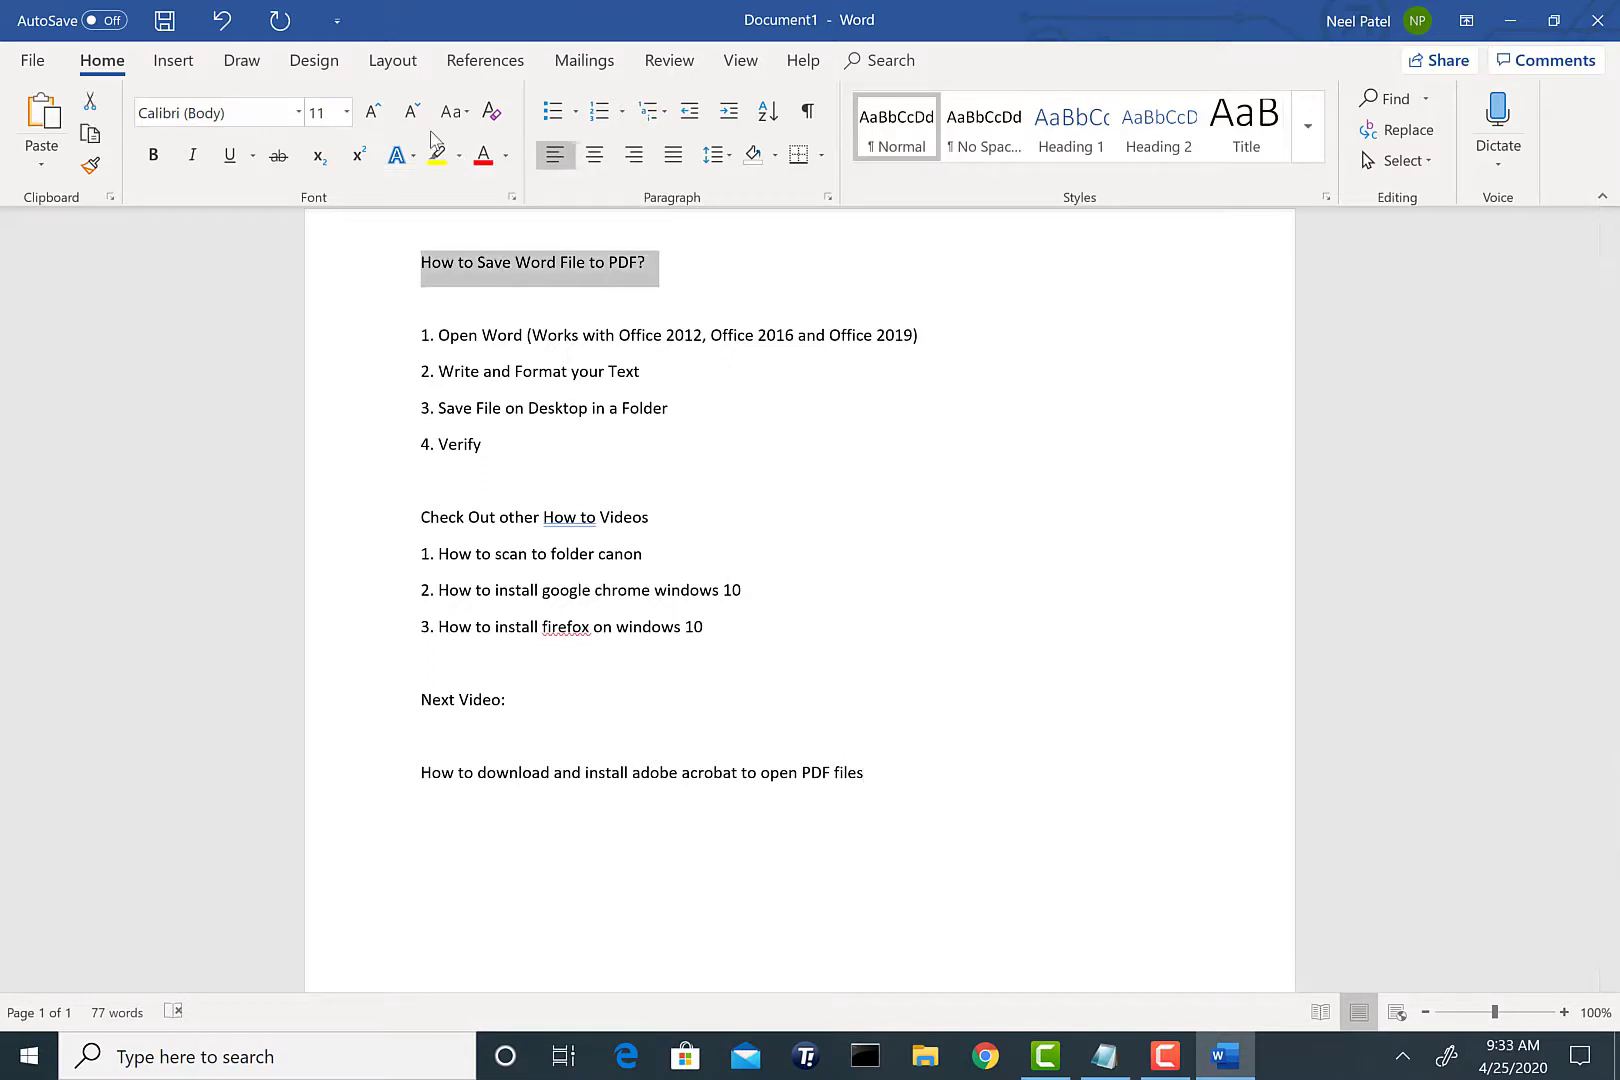
left_click(595, 160)
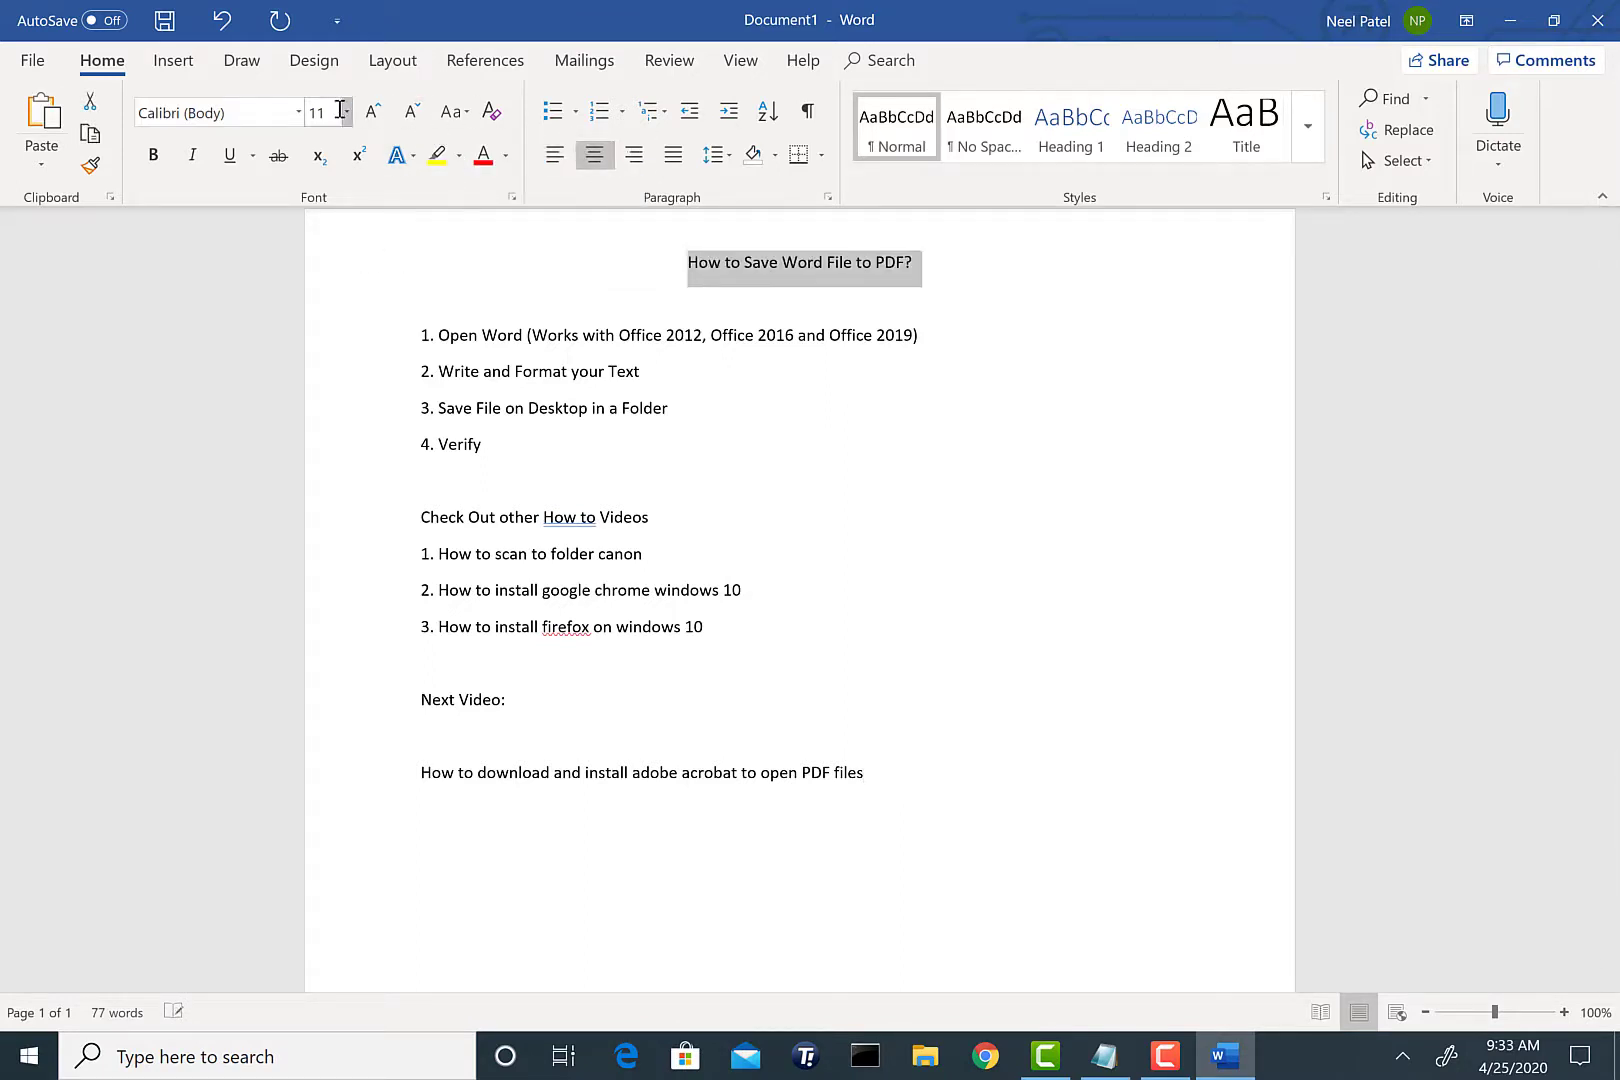
left_click(338, 114)
left_click(347, 113)
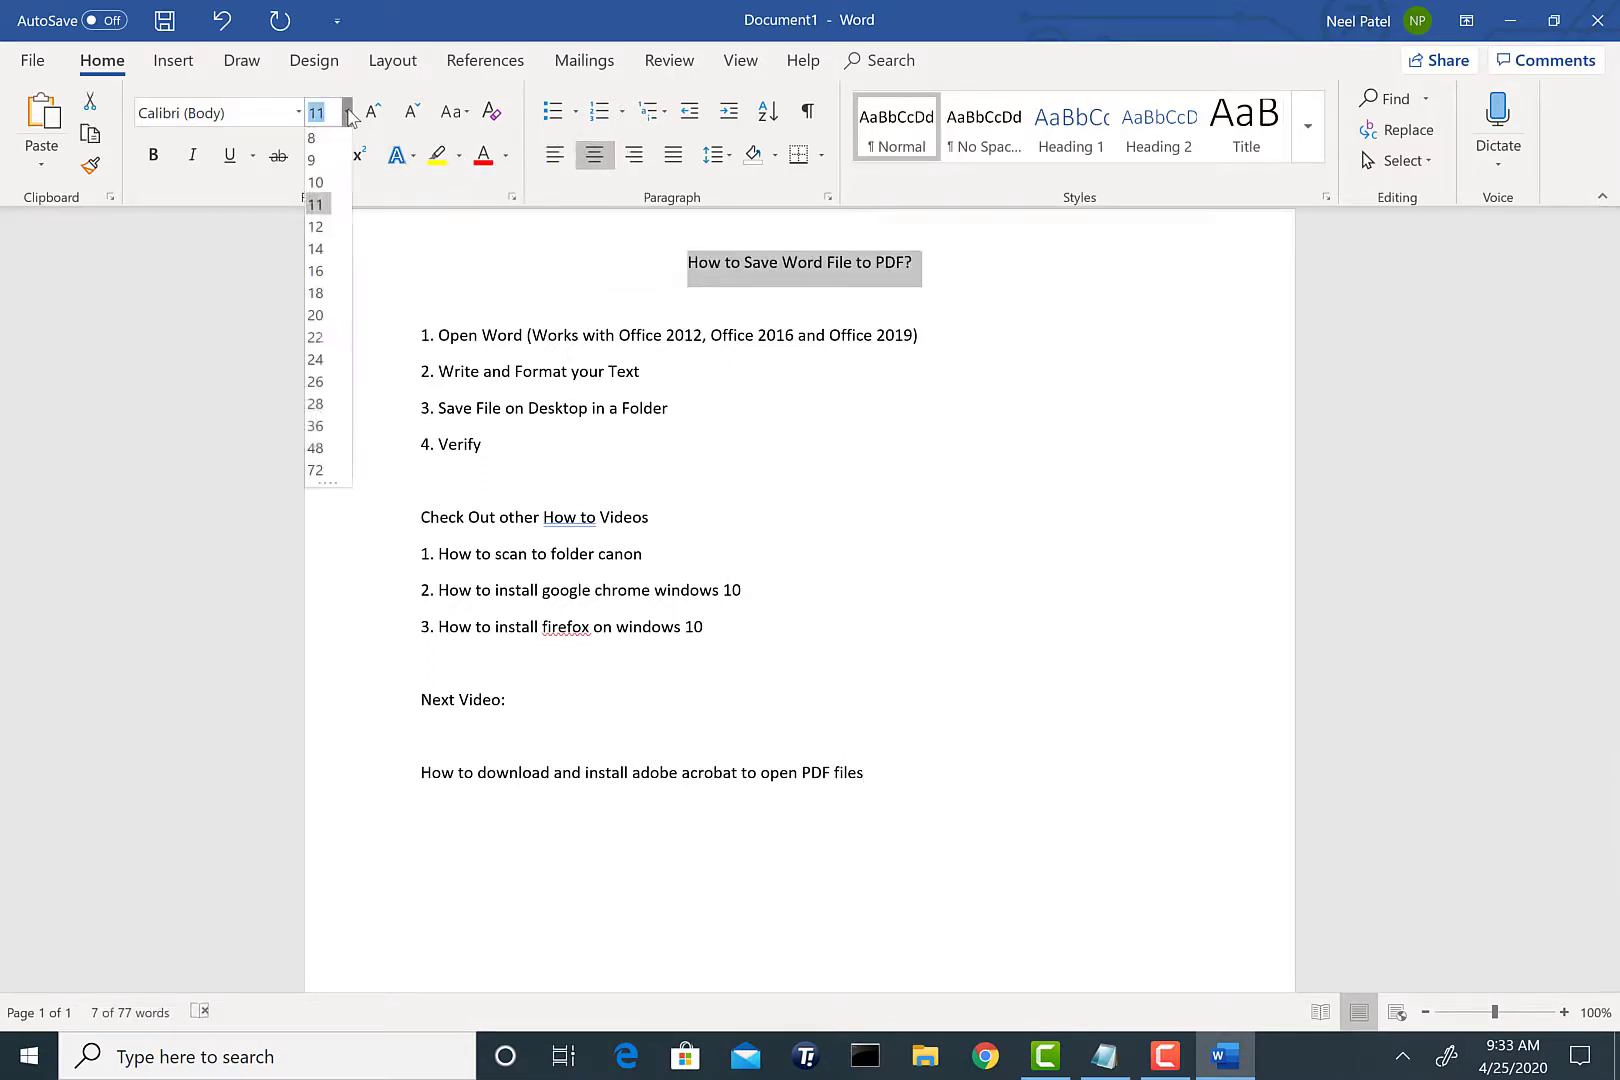
left_click(318, 412)
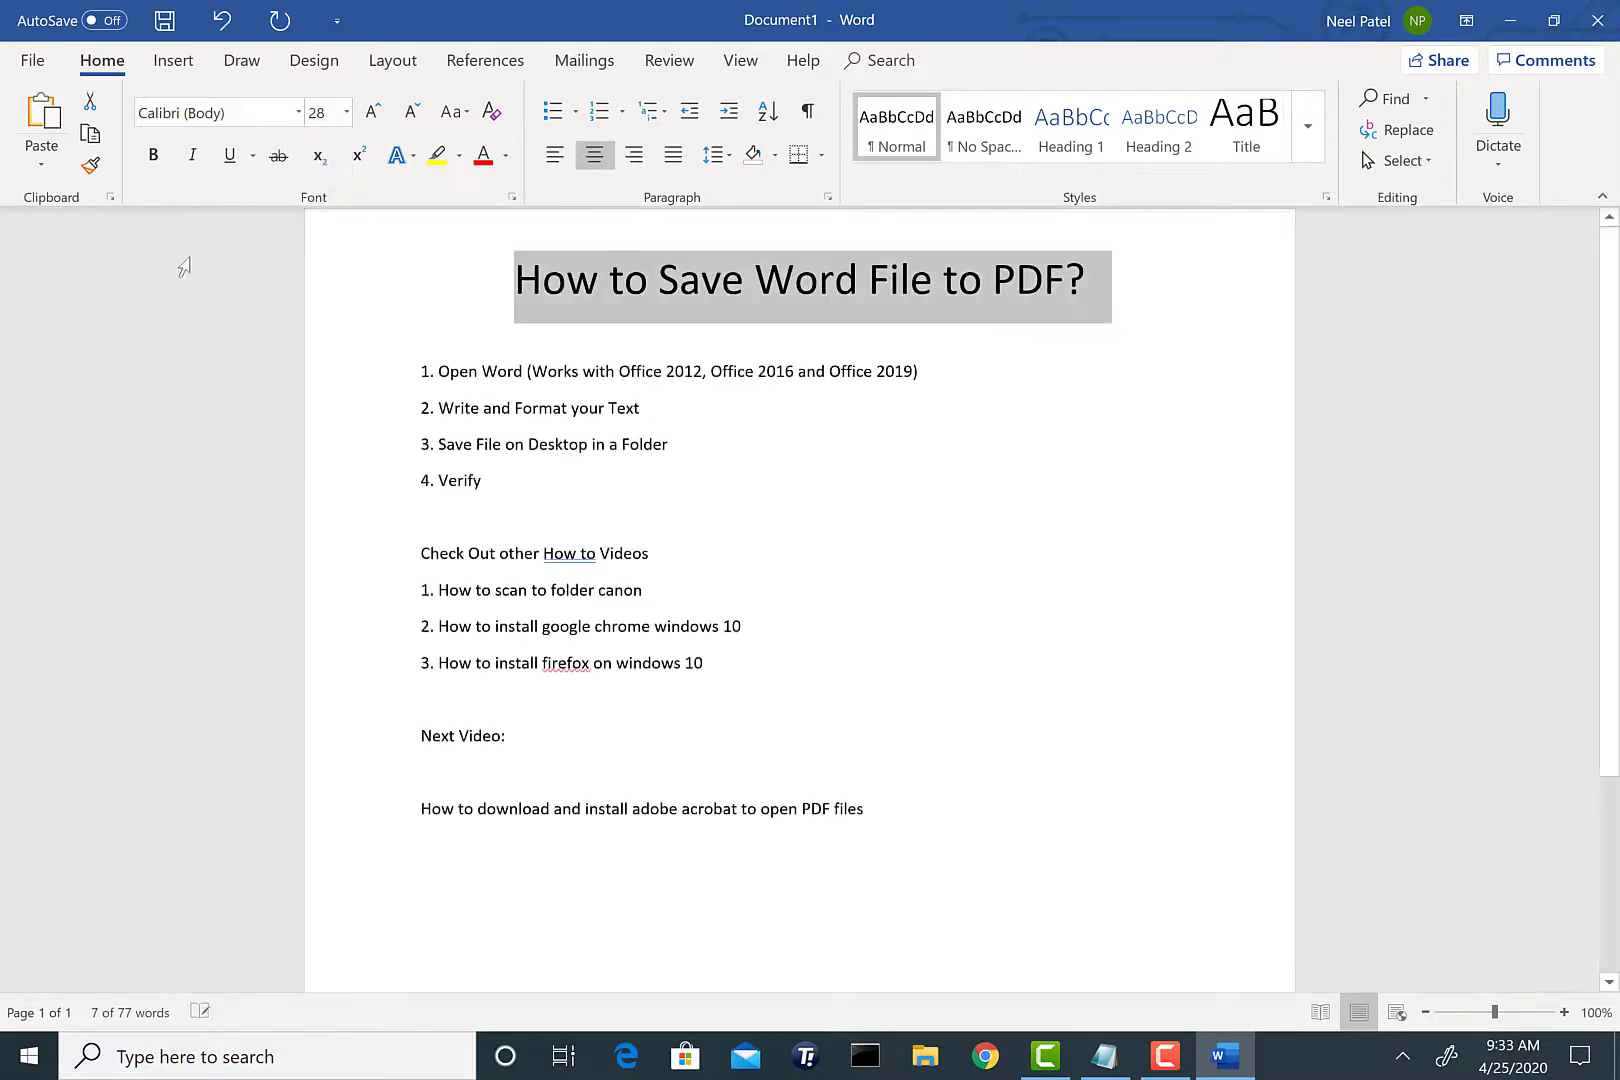
left_click(153, 155)
left_click(771, 670)
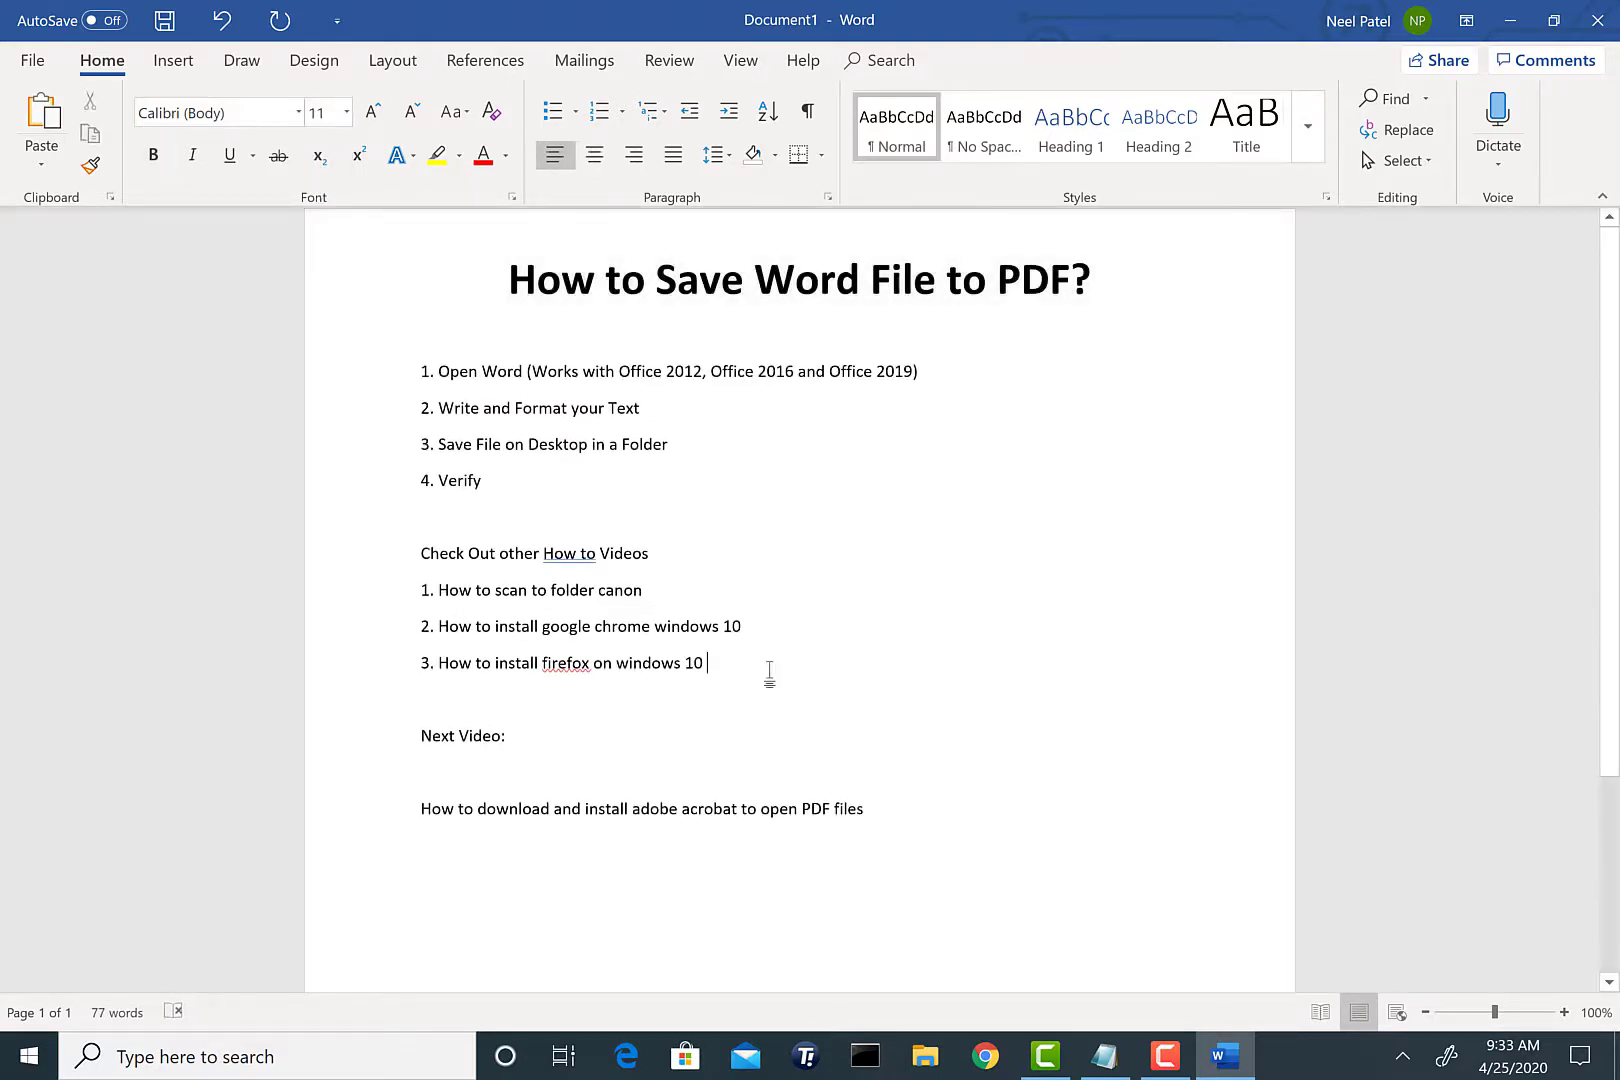
Step: Open the Save As browse dialog and go to the Desktop
left_click(3, 66)
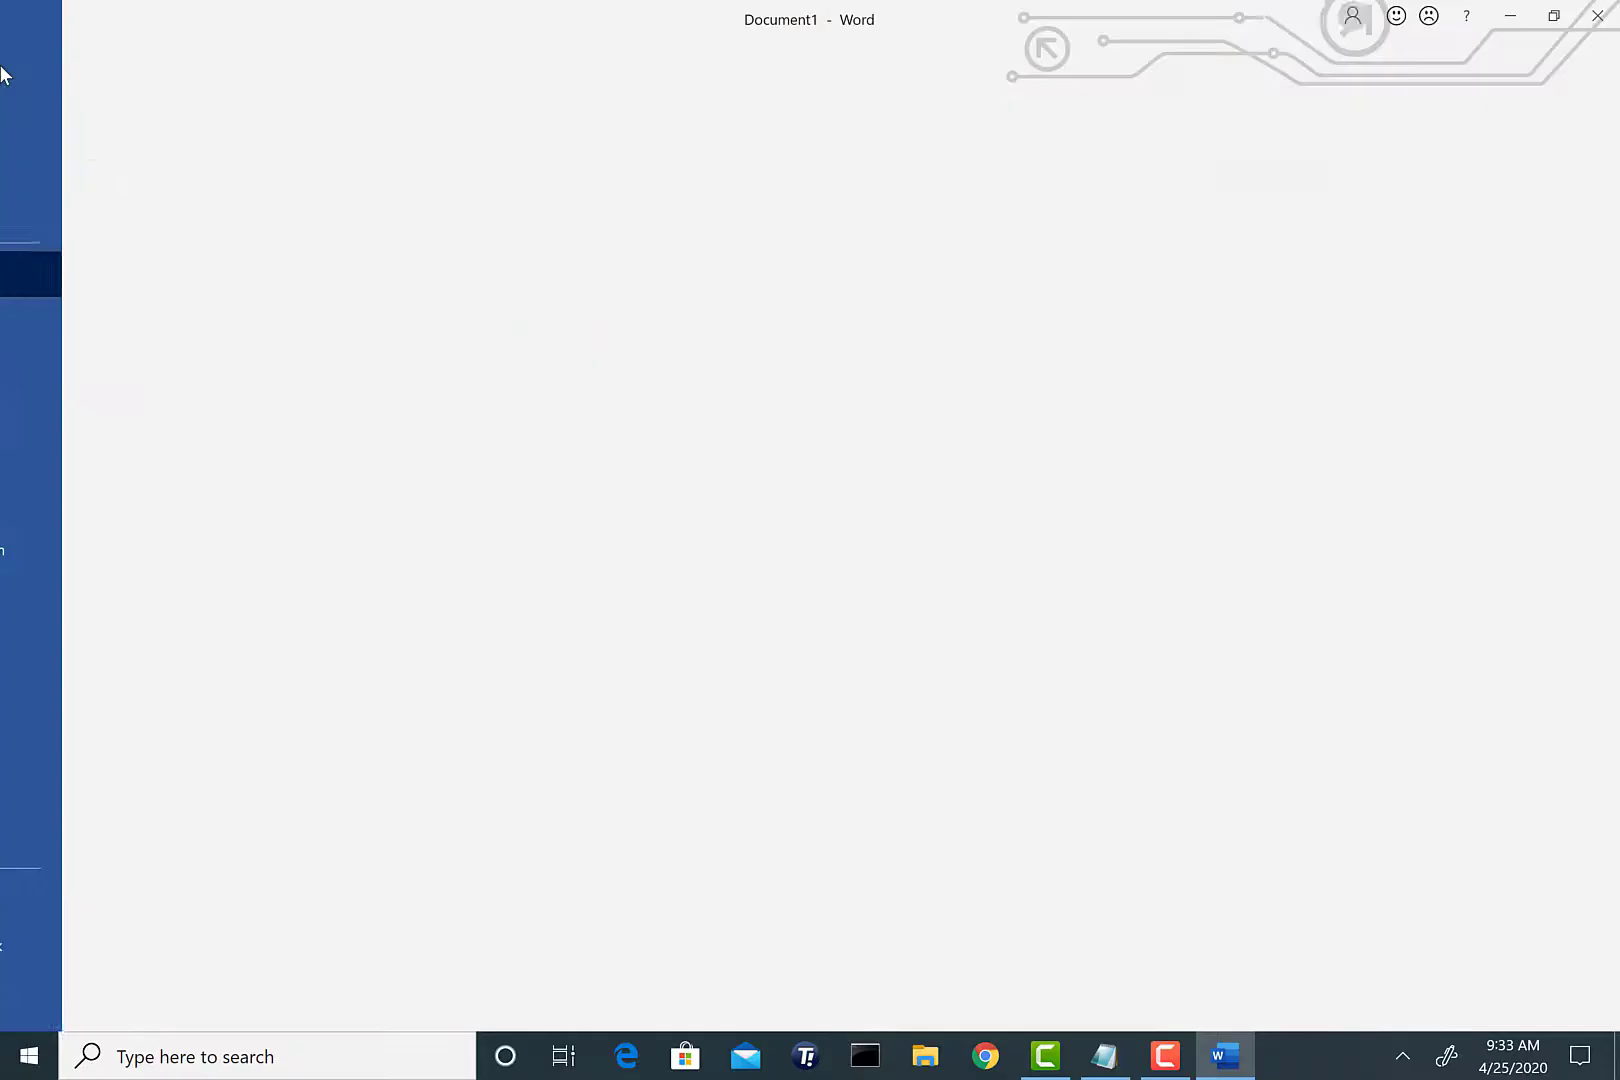
left_click(78, 318)
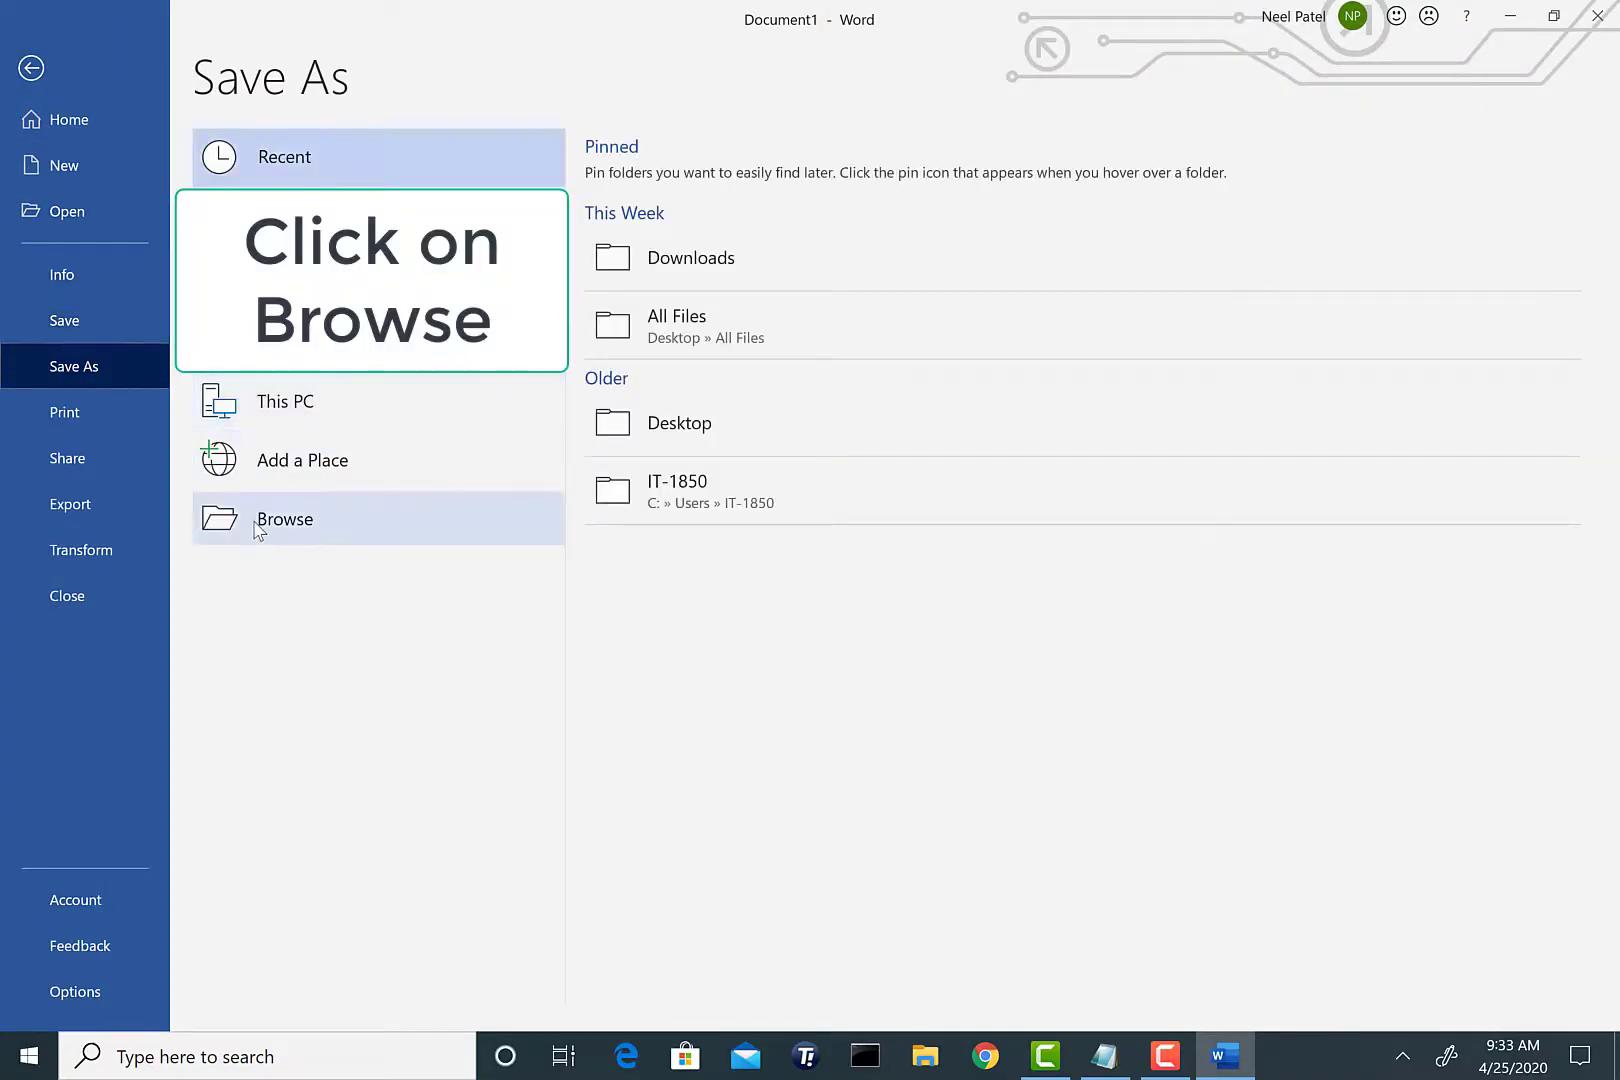
left_click(293, 529)
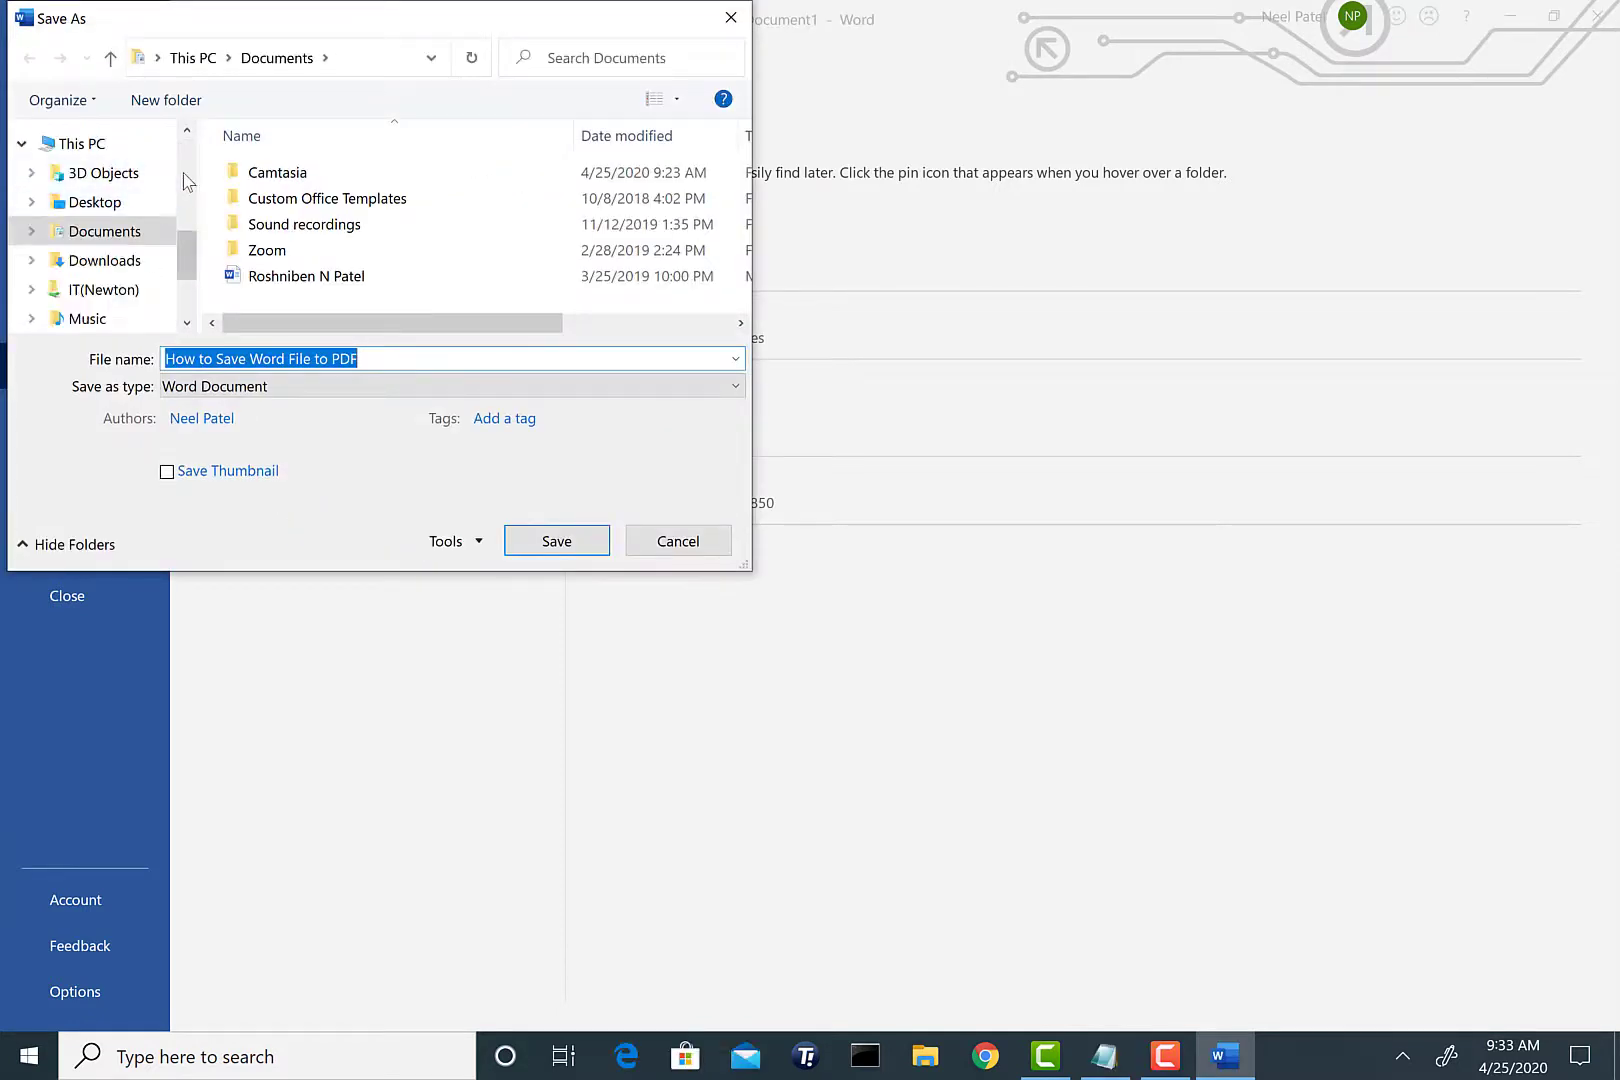
left_click(100, 202)
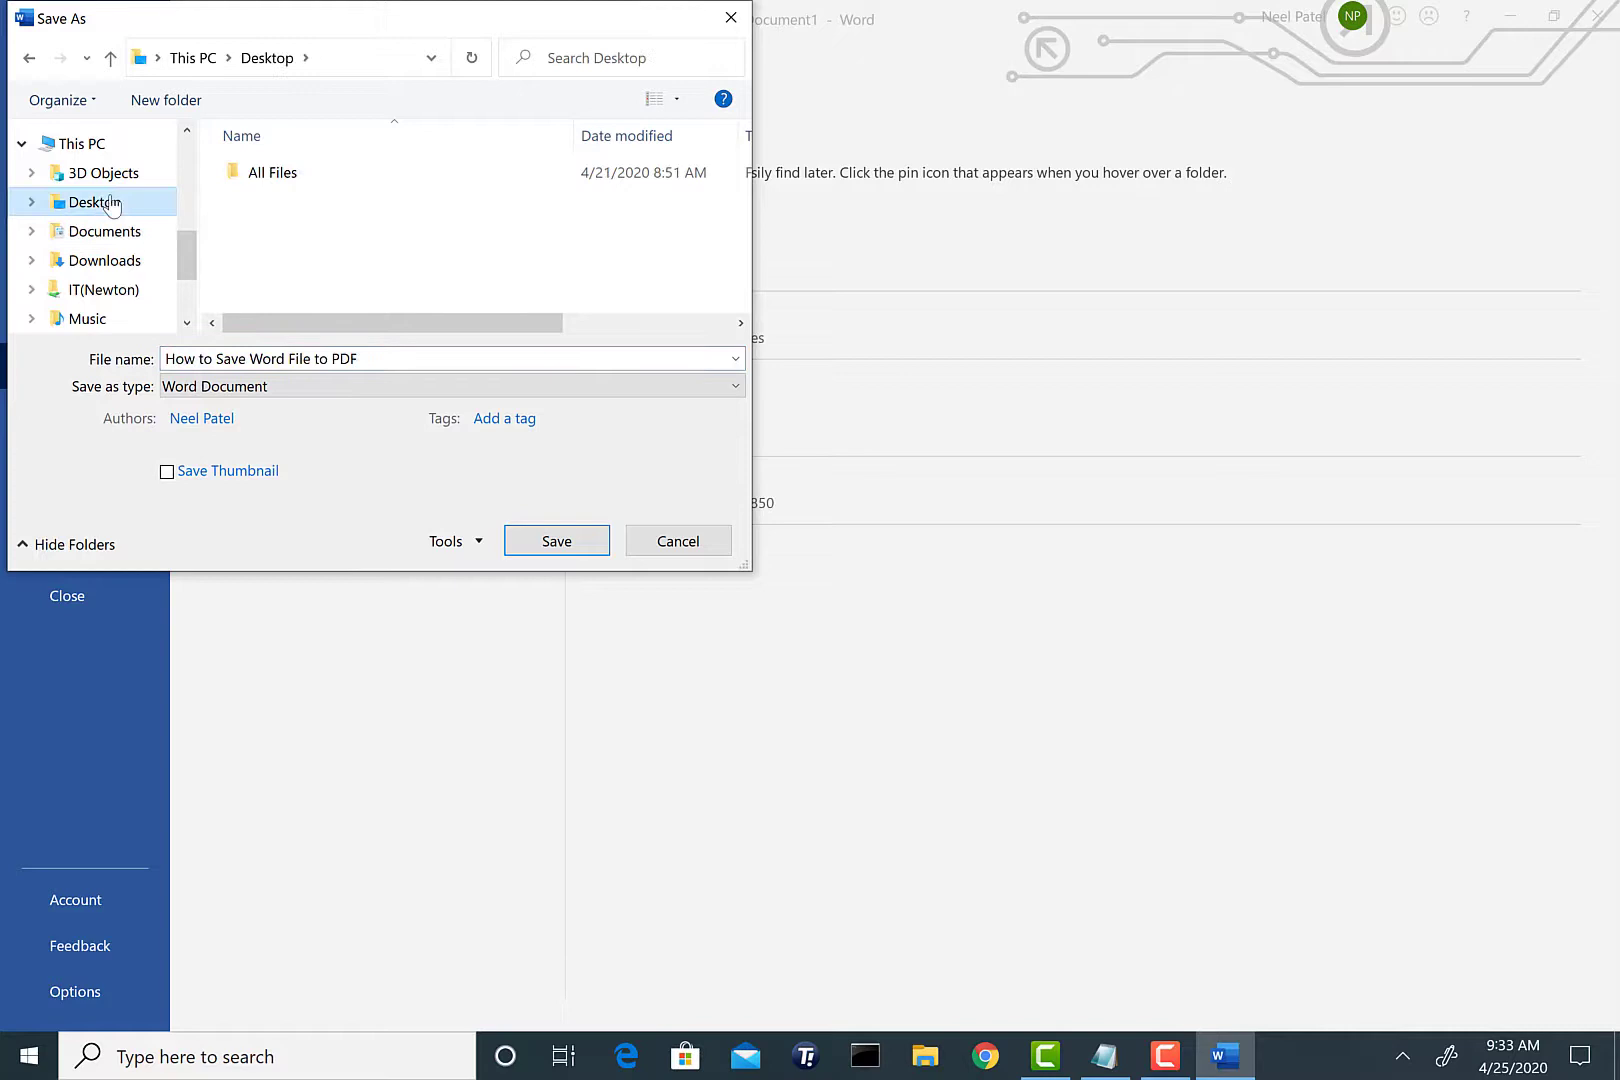
Step: Create a new Desktop folder and rename it 'PDF'
left_click(196, 106)
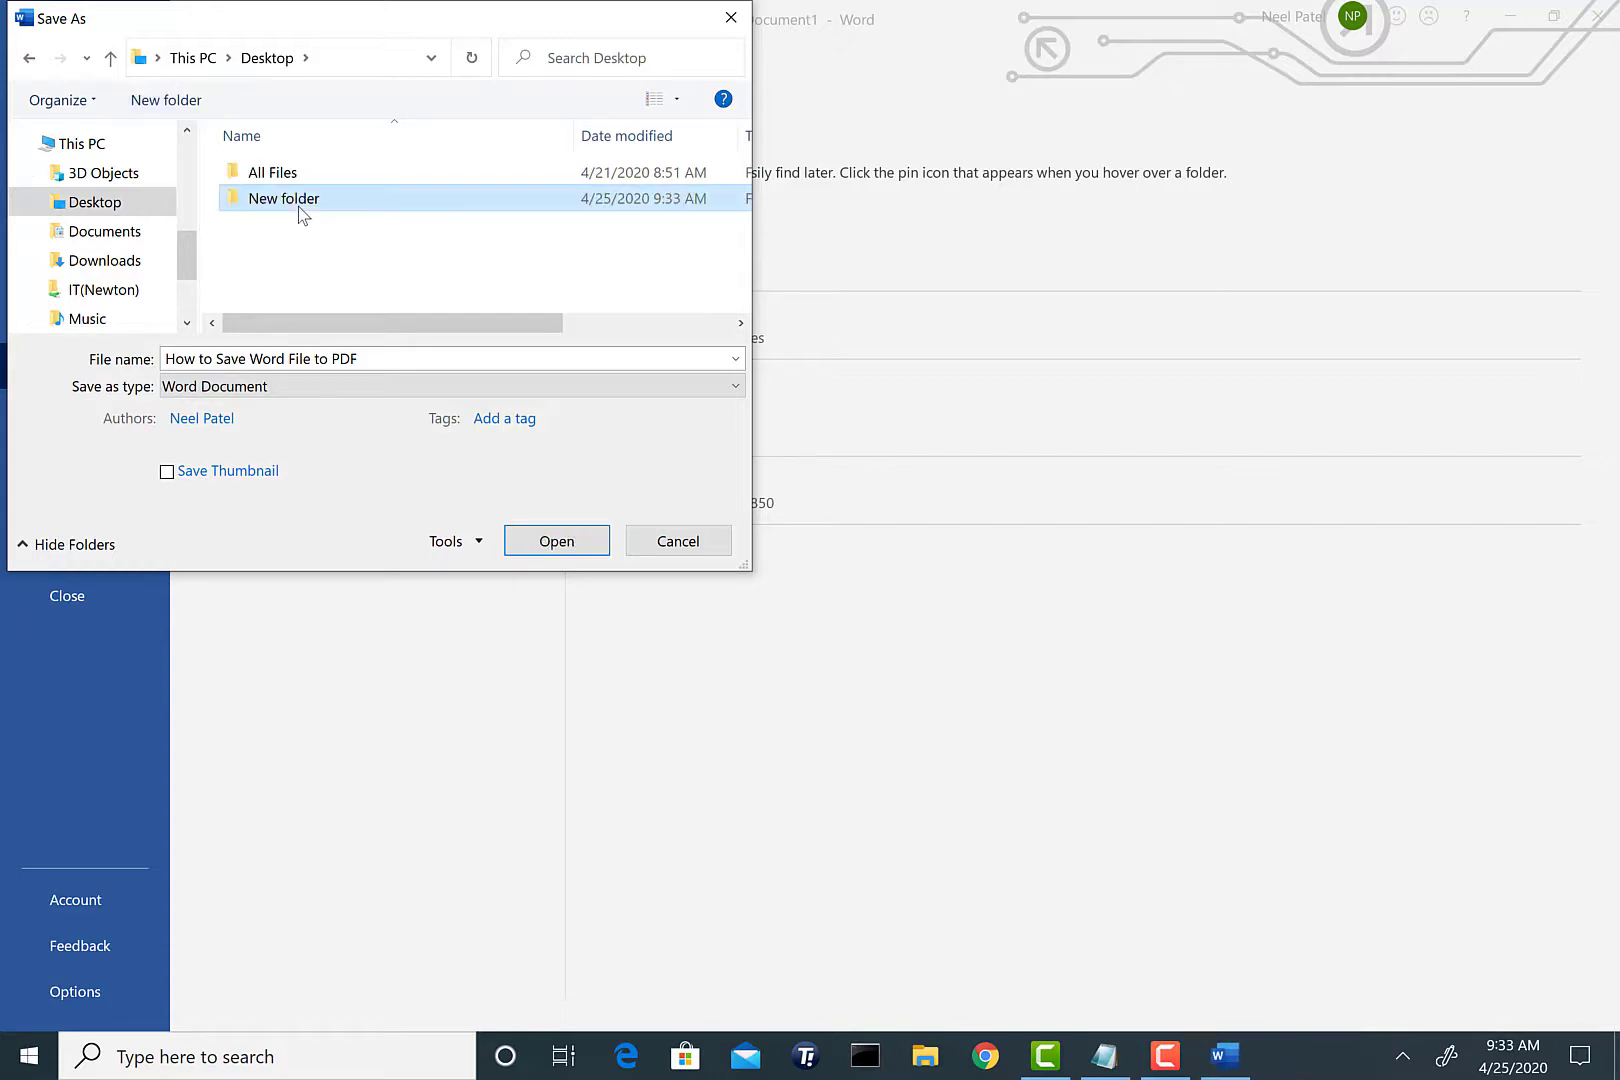
right_click(300, 213)
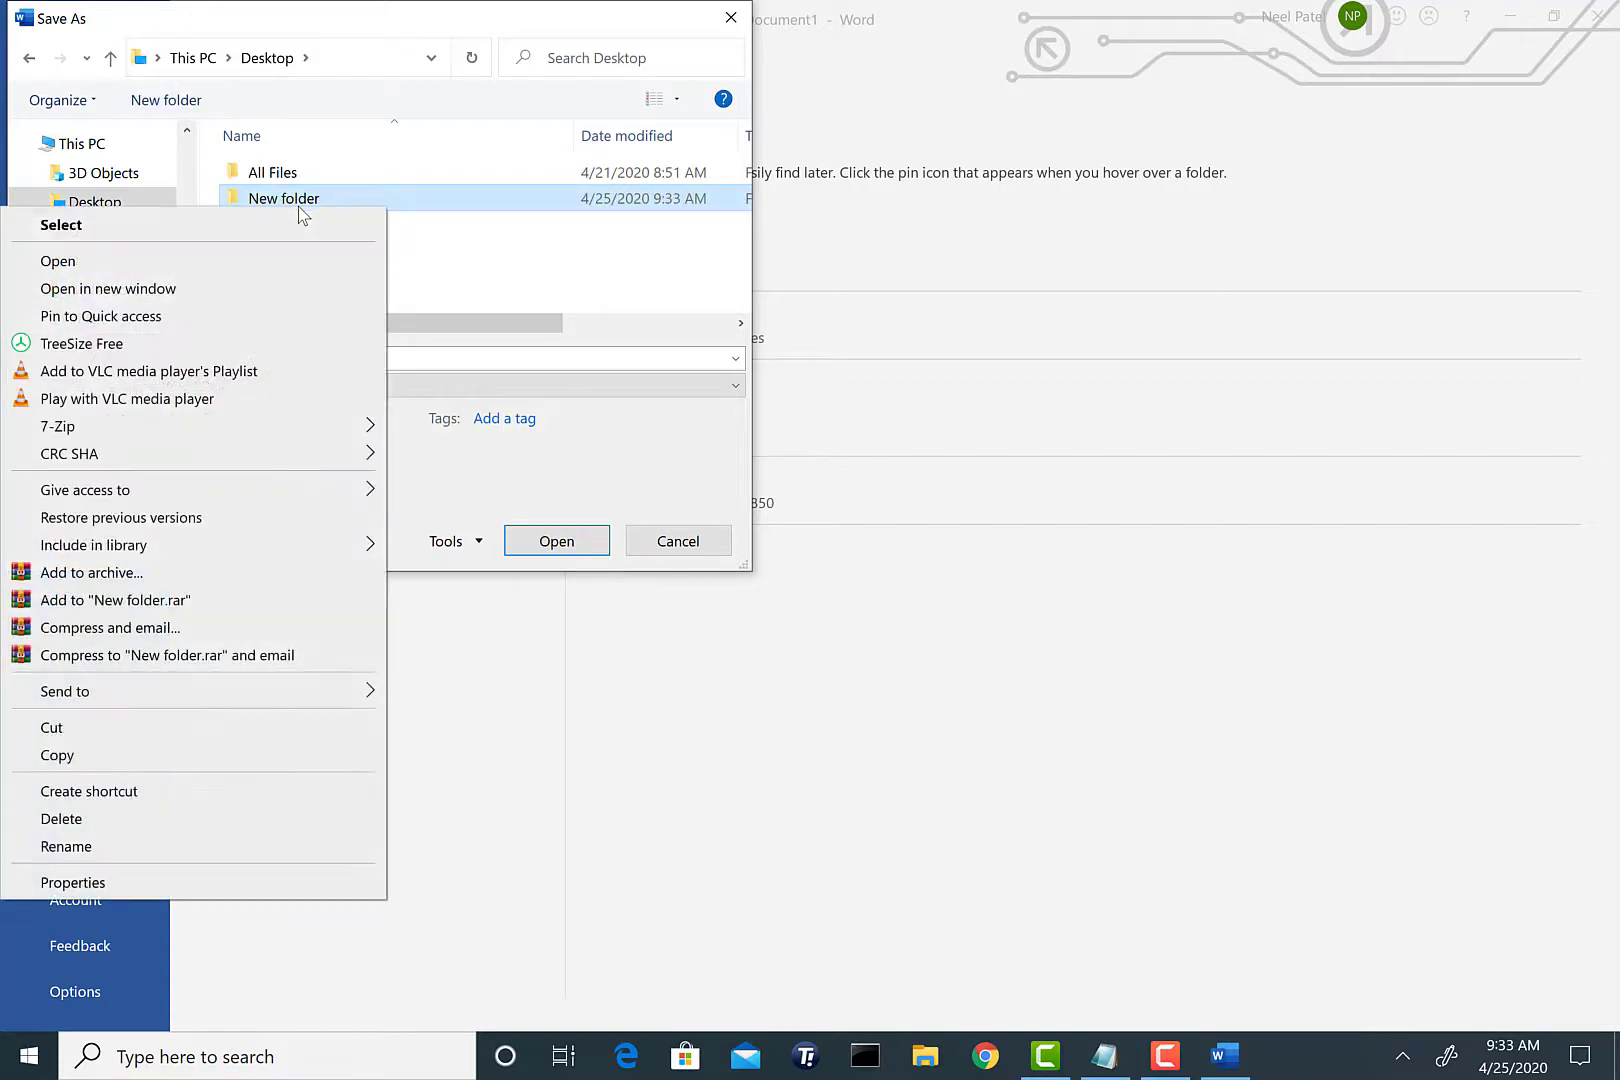
left_click(193, 853)
type("PDF")
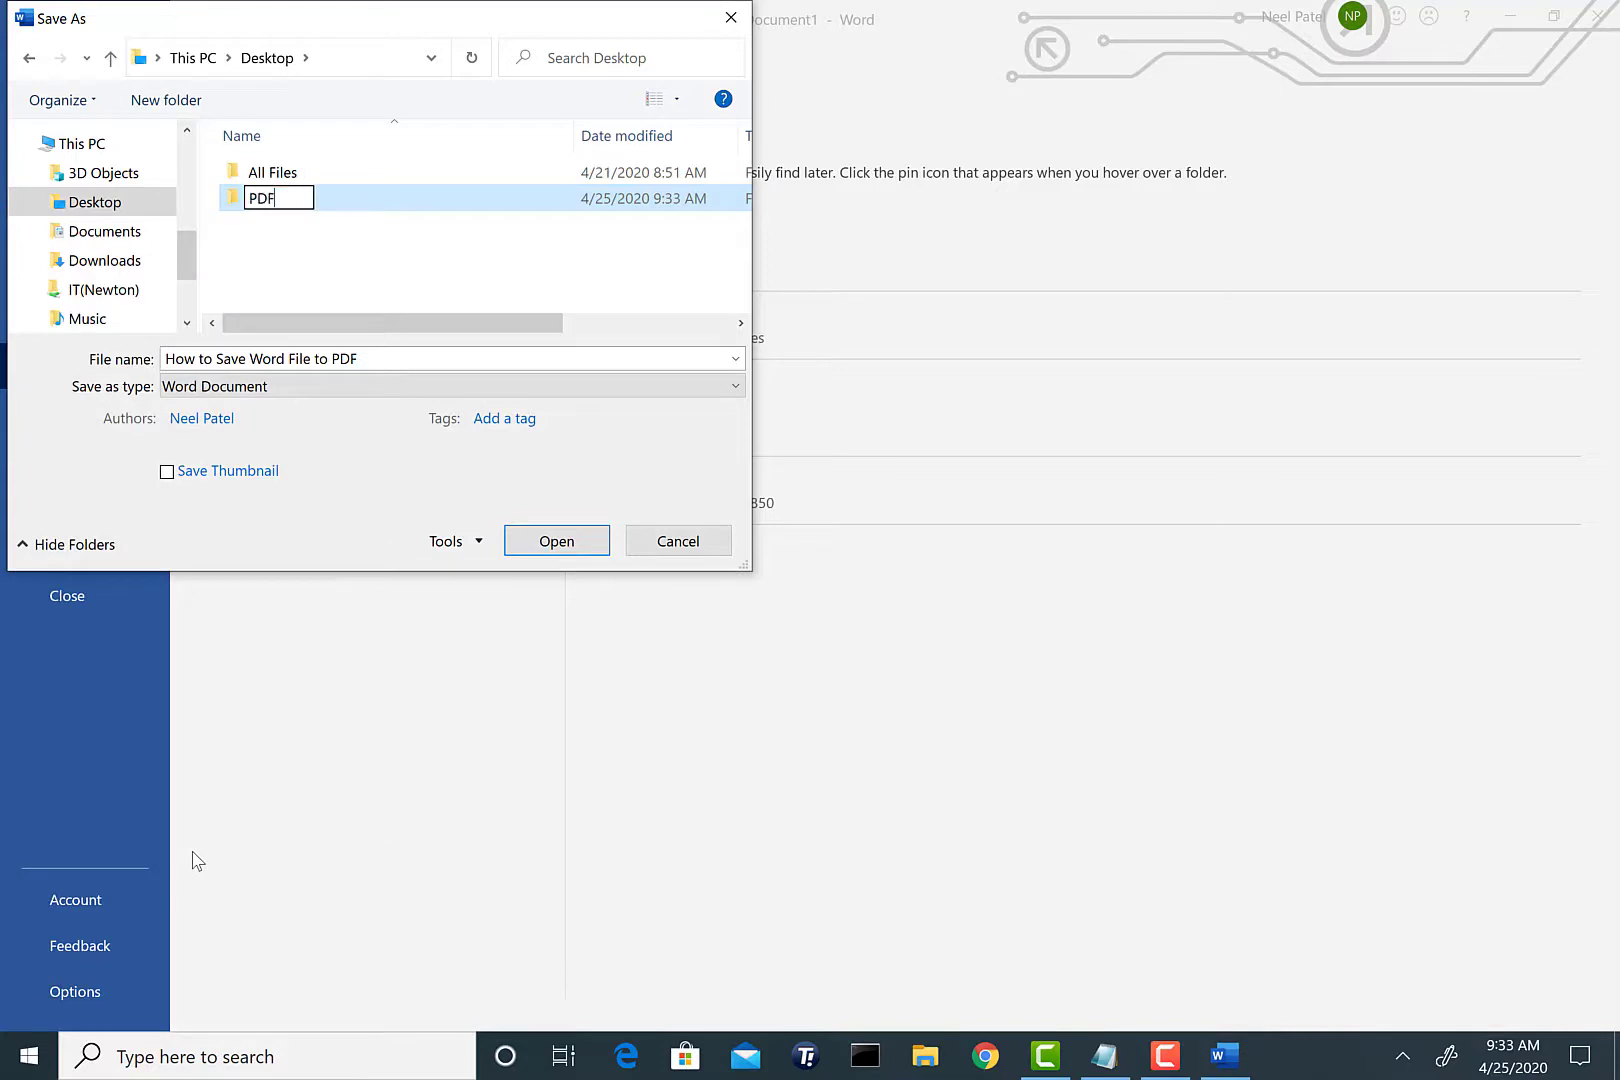
key("Return")
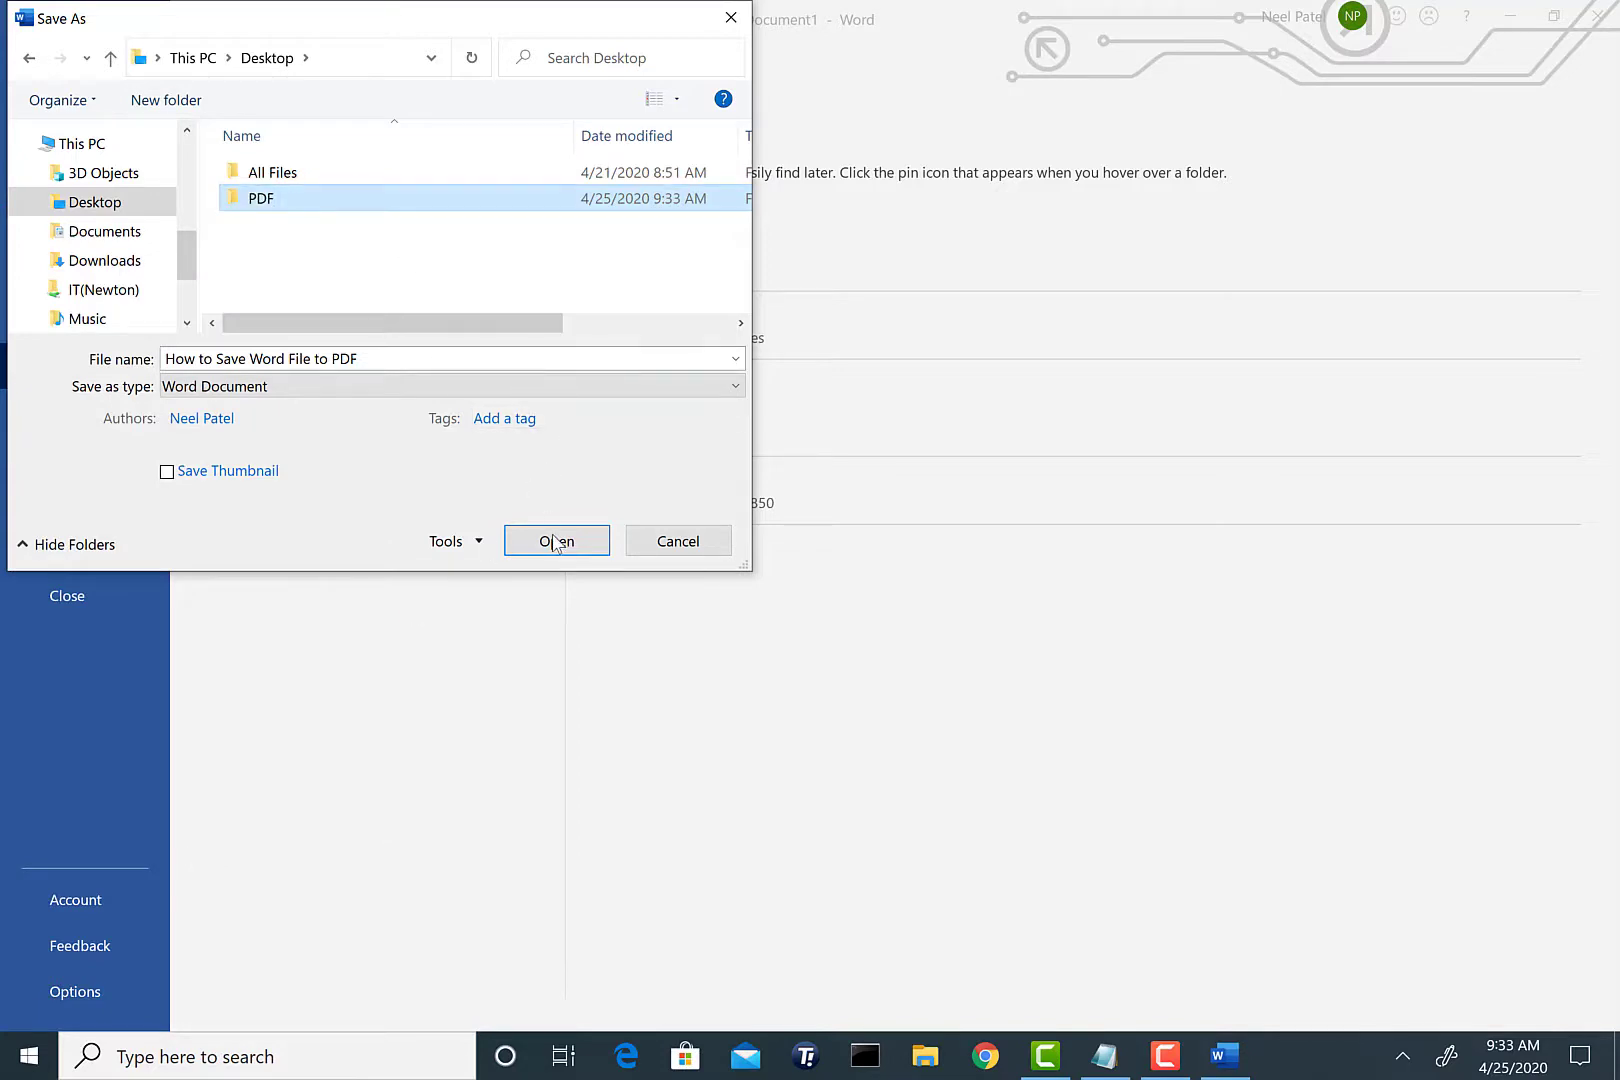
Step: In the PDF folder, name the file 'How to Save Word File to PDF - 1' with PDF type
left_click(556, 541)
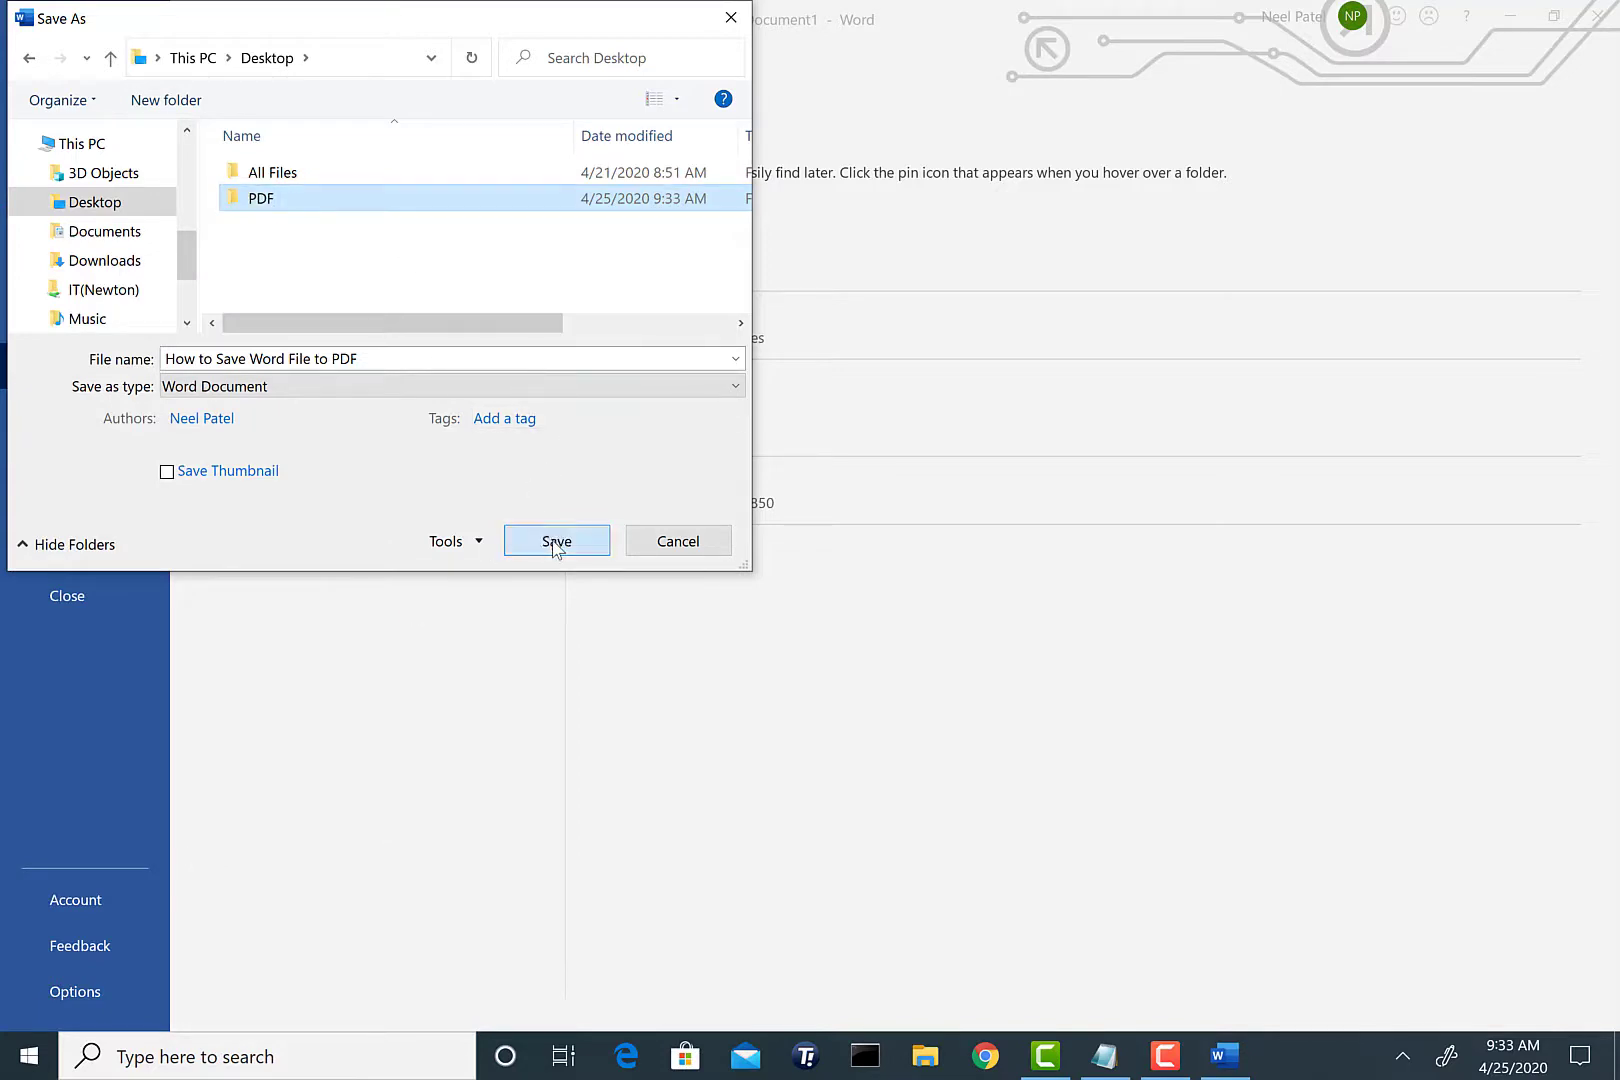
left_click(443, 362)
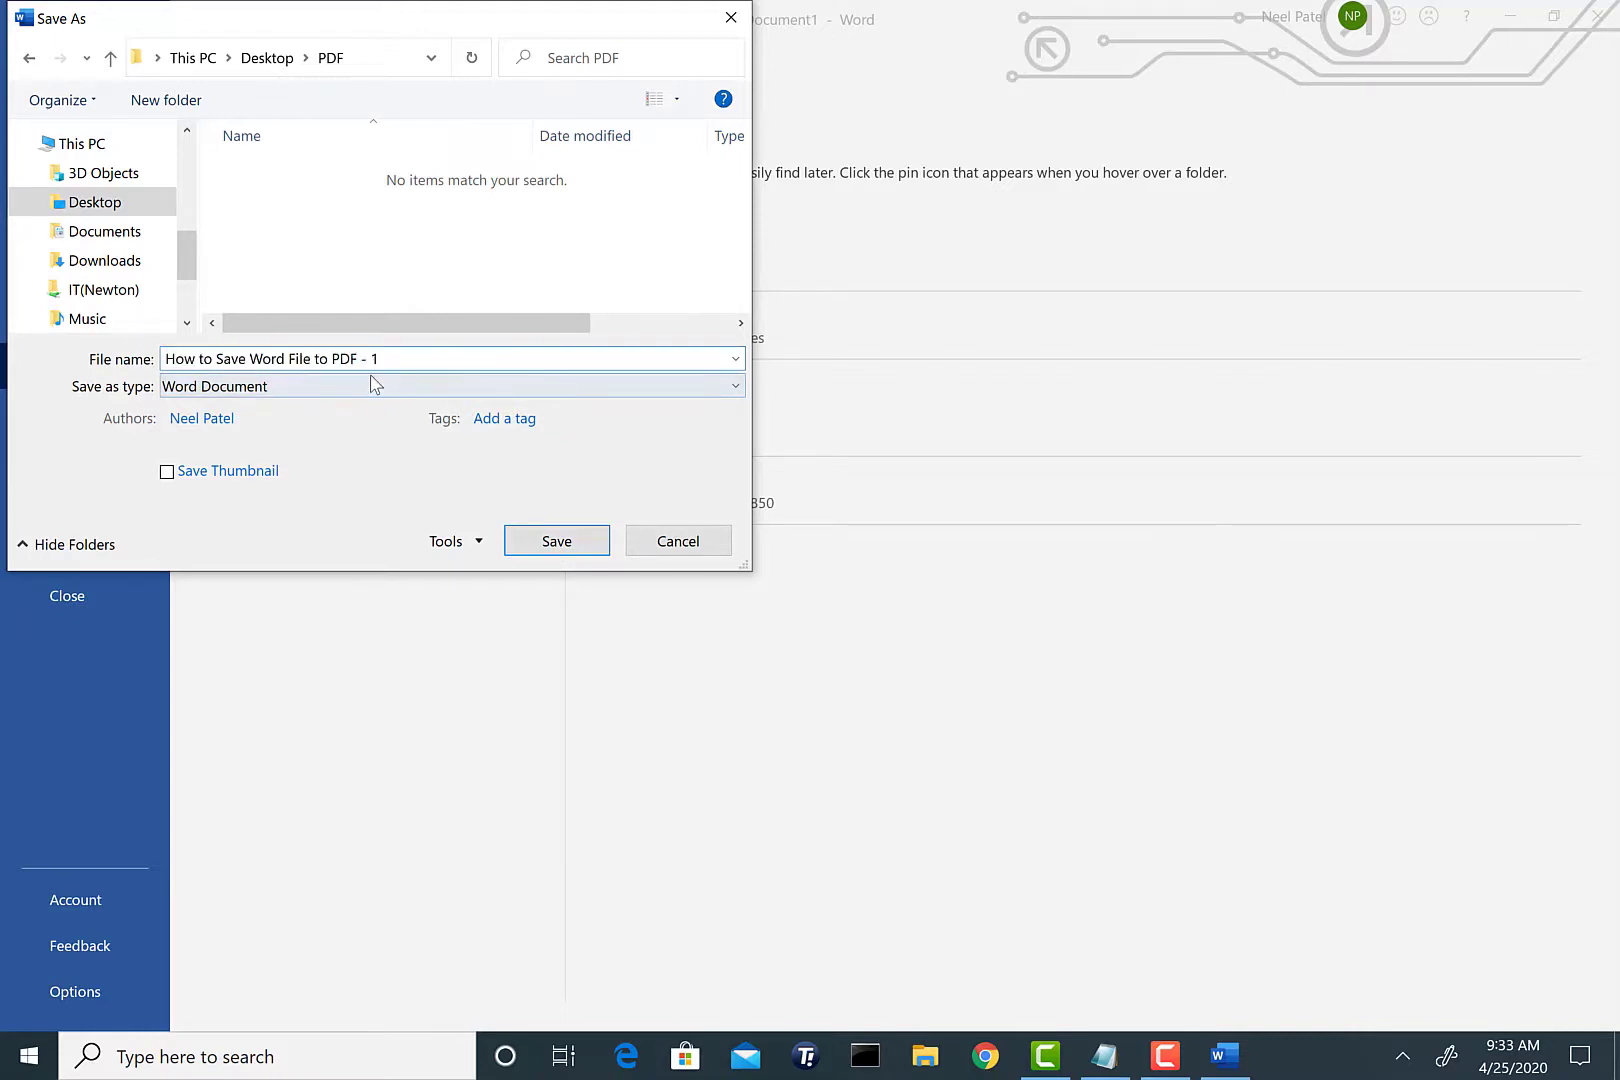
left_click(470, 386)
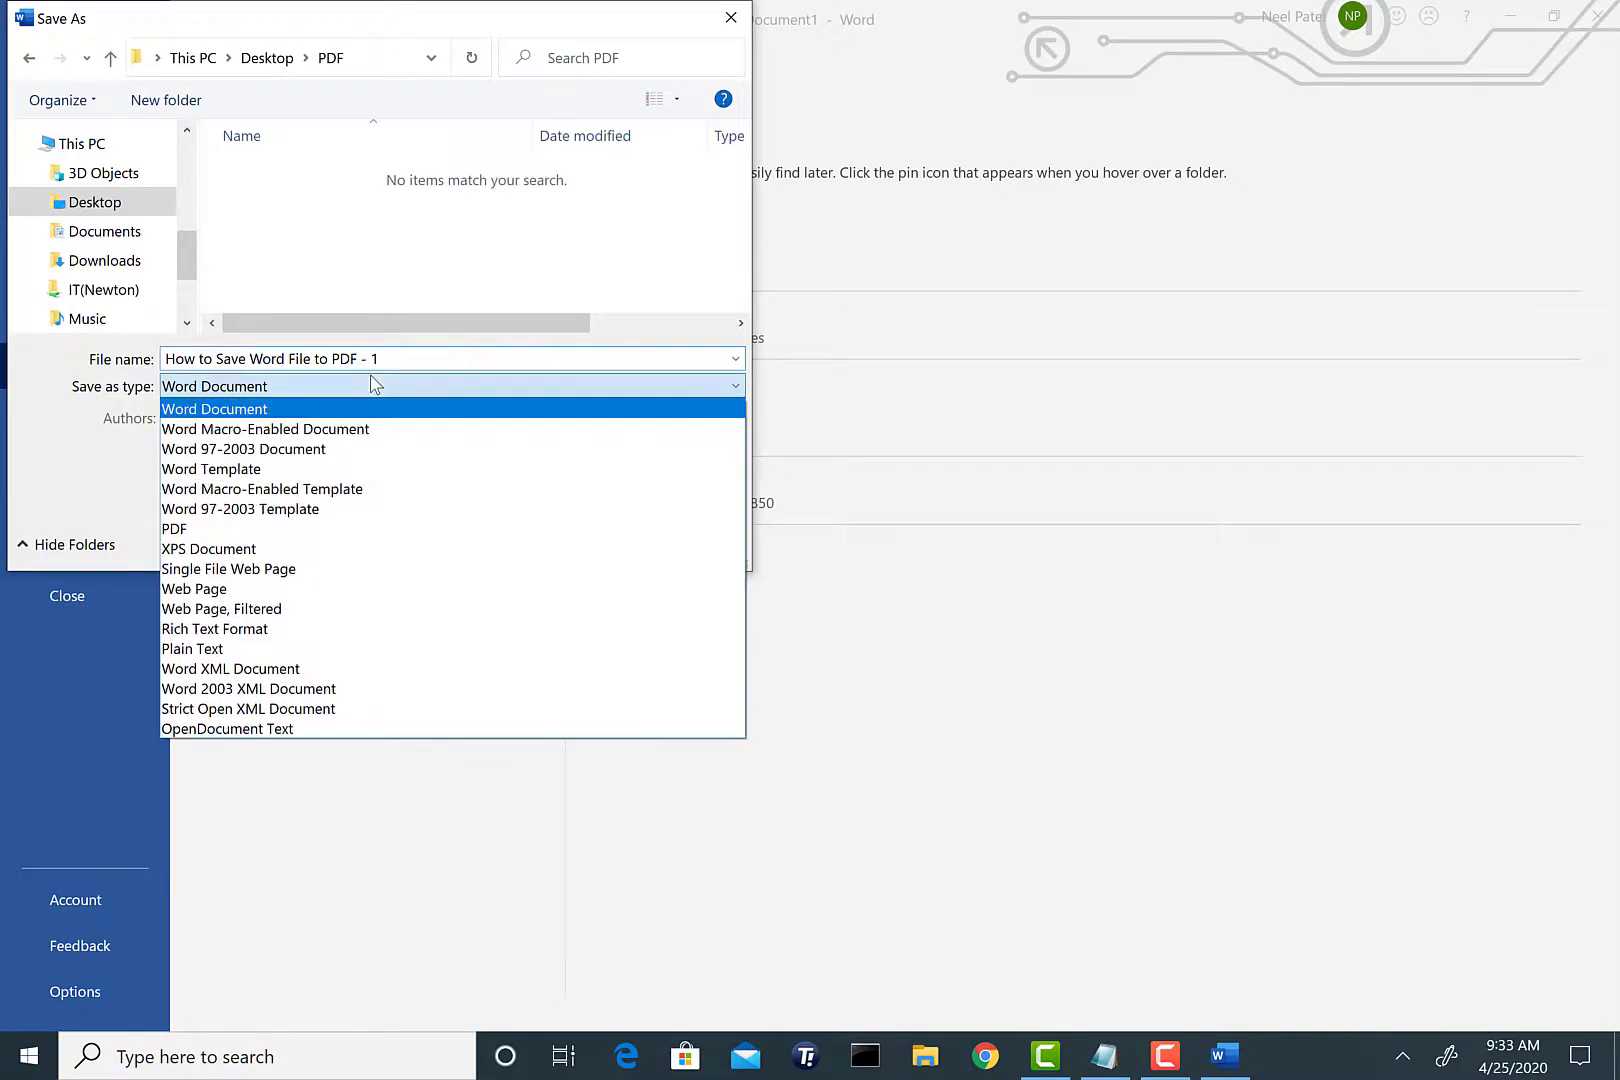
left_click(318, 528)
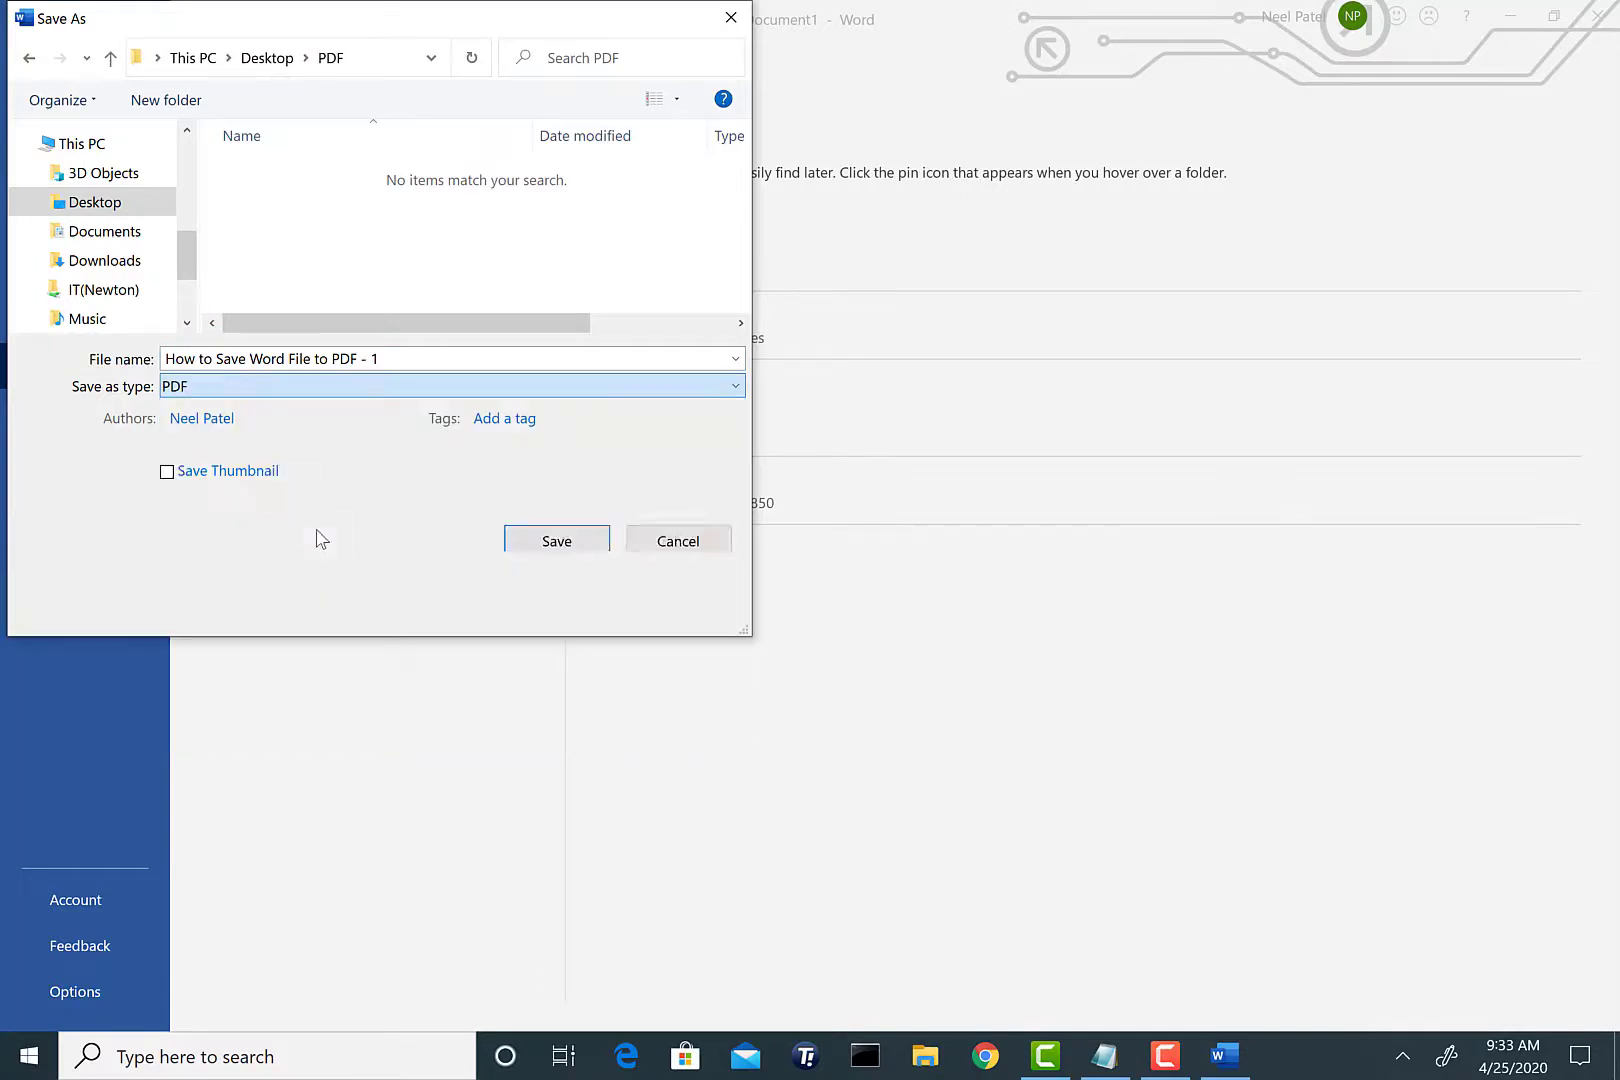
left_click(207, 390)
left_click(78, 450)
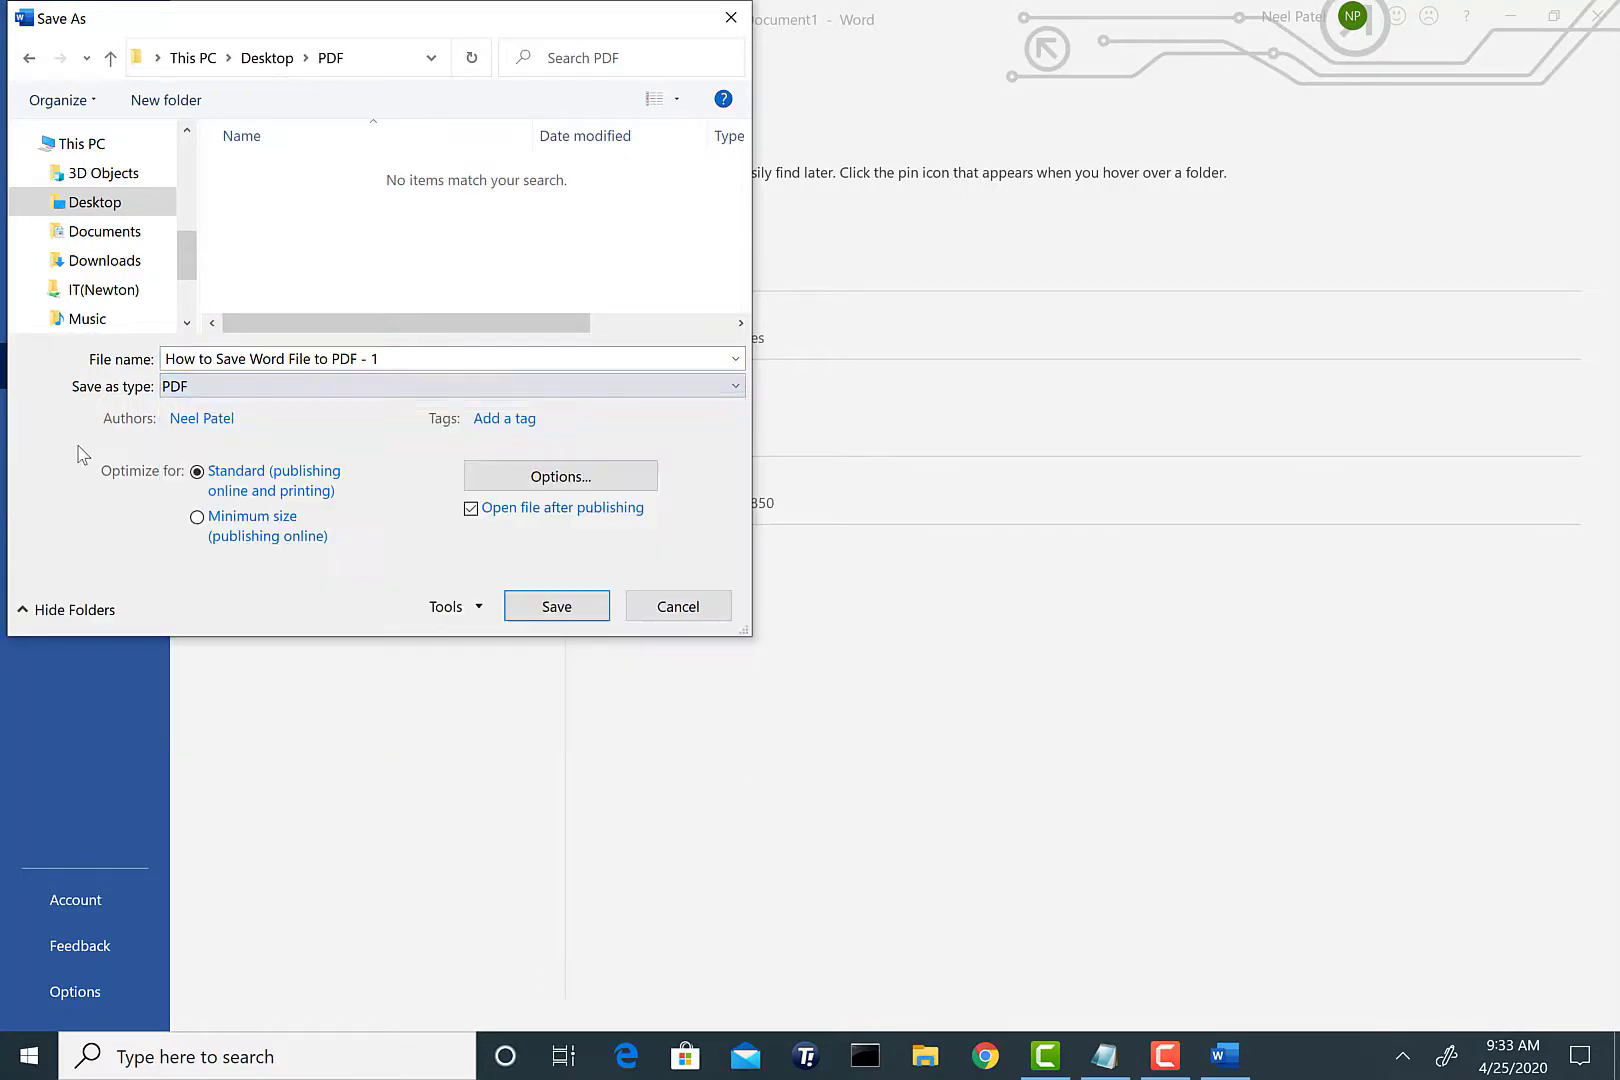
Step: Save version 1 as PDF, scroll to its end in Acrobat, then minimise Acrobat and Word
left_click(557, 600)
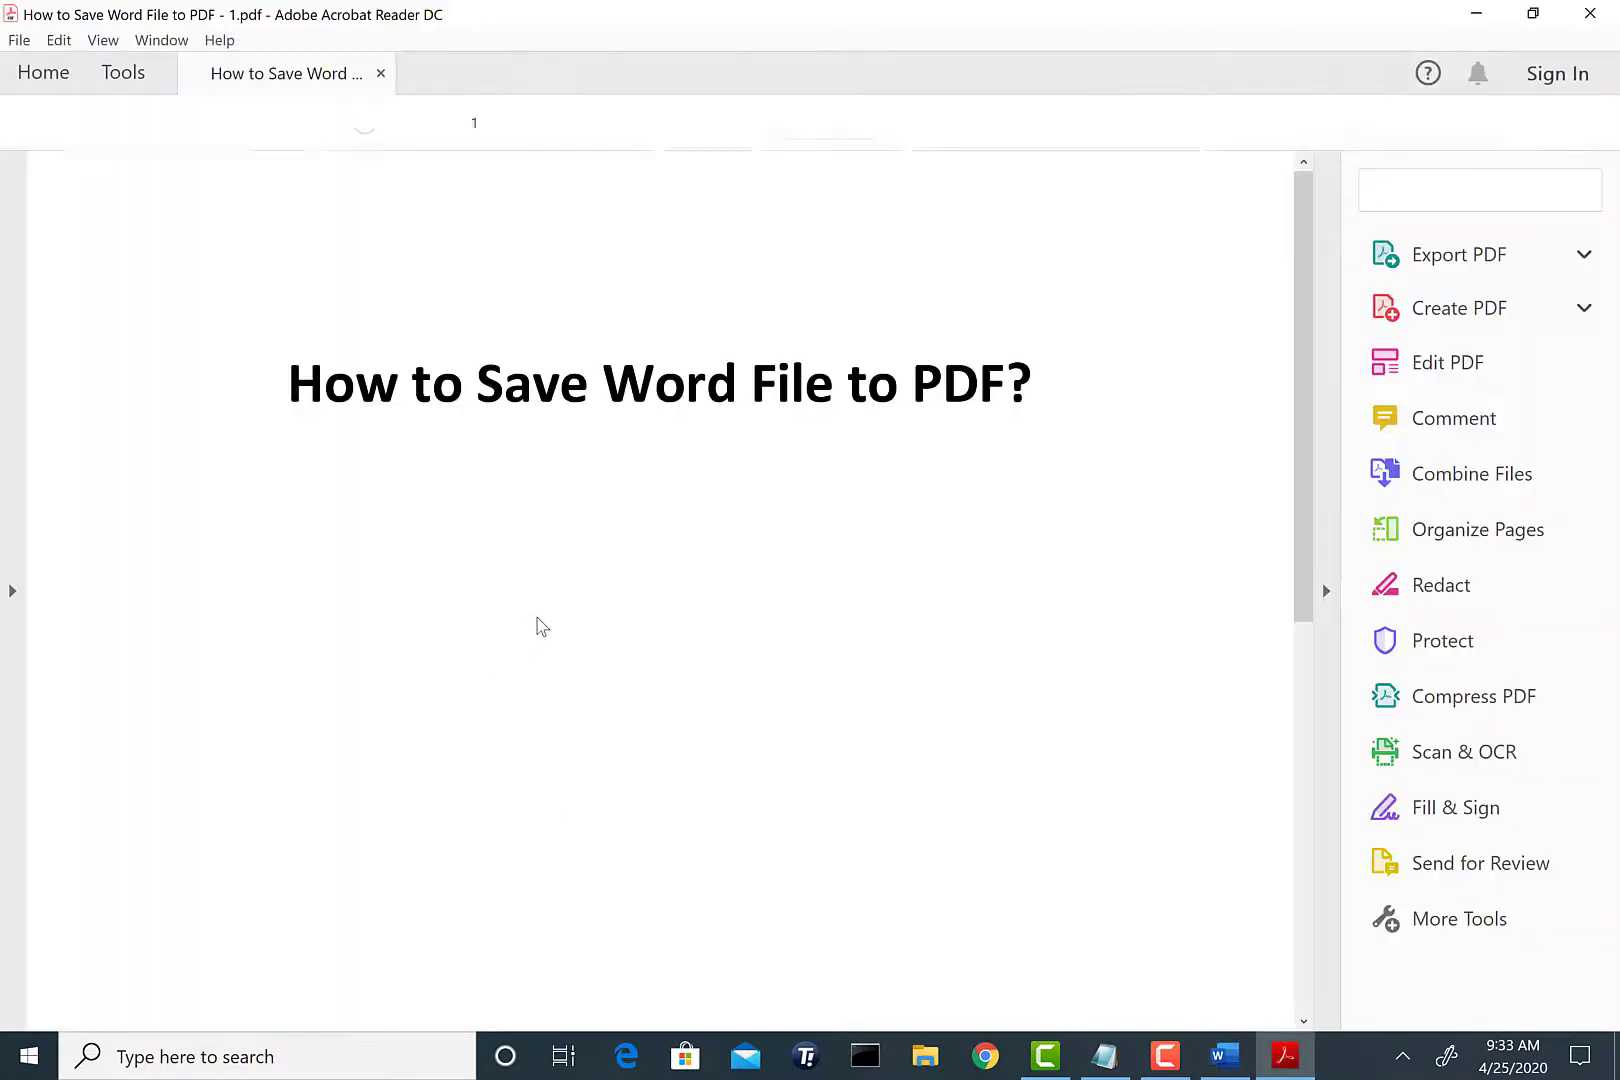
scroll(766, 760, "down", 2)
scroll(766, 760, "down", 5)
scroll(766, 760, "down", 2)
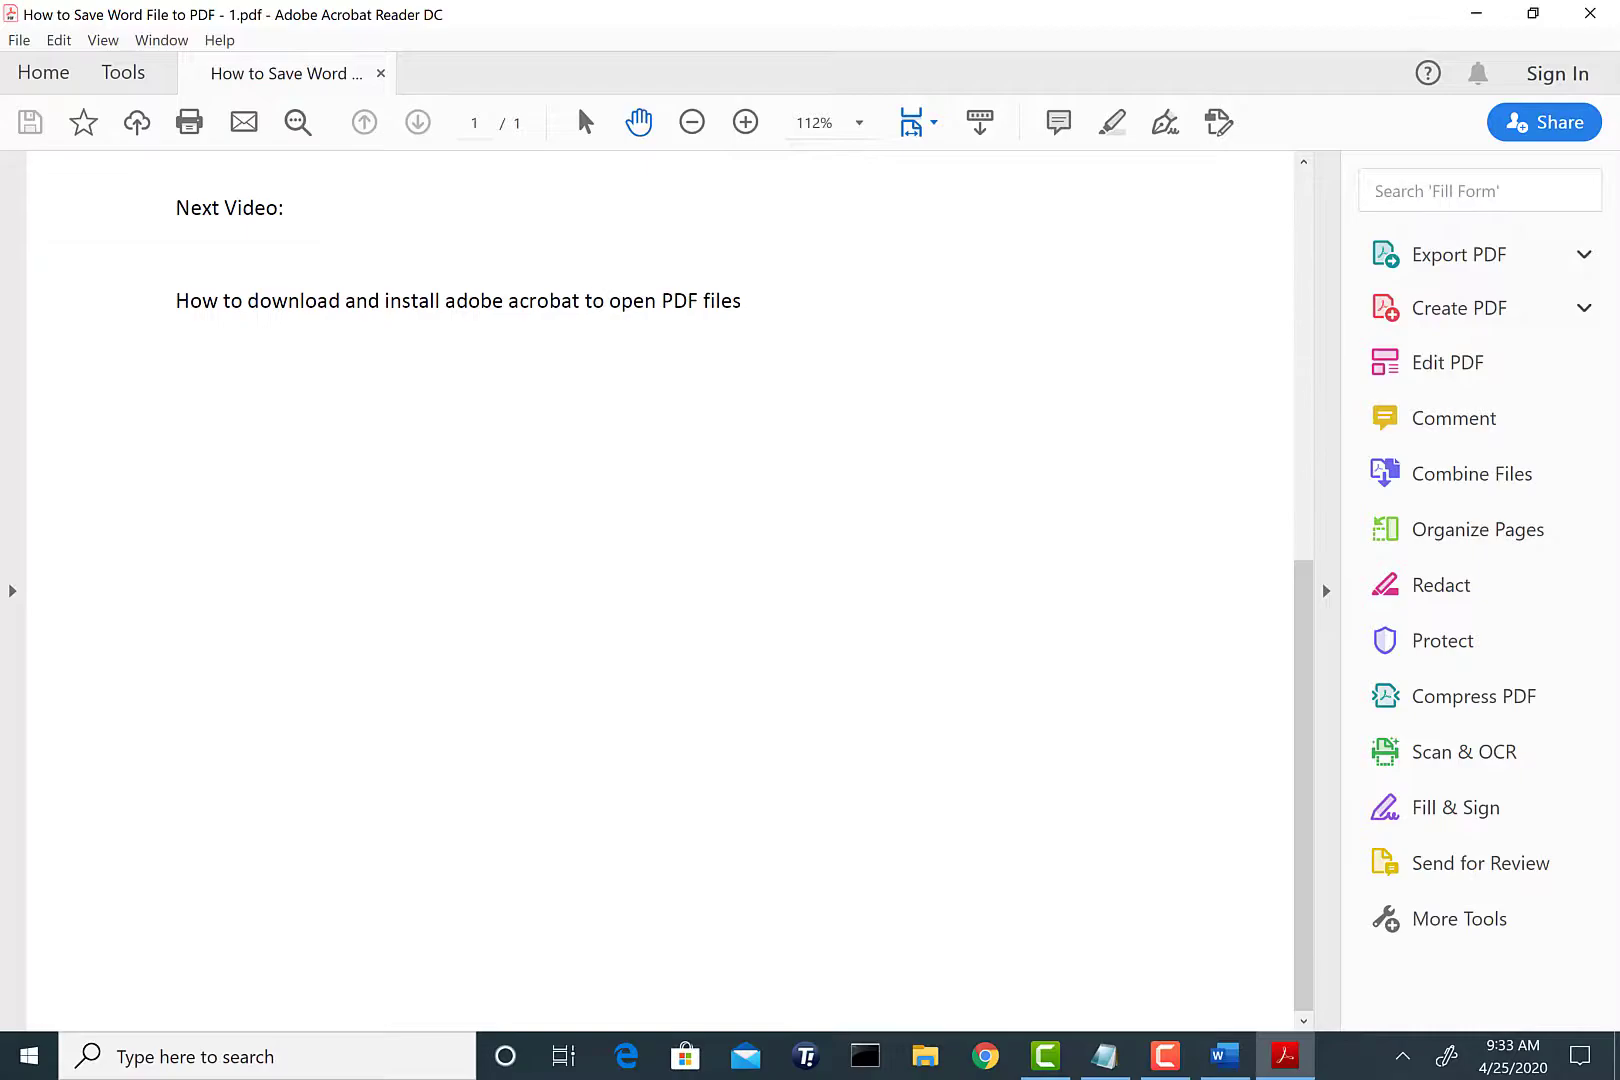
left_click(1476, 13)
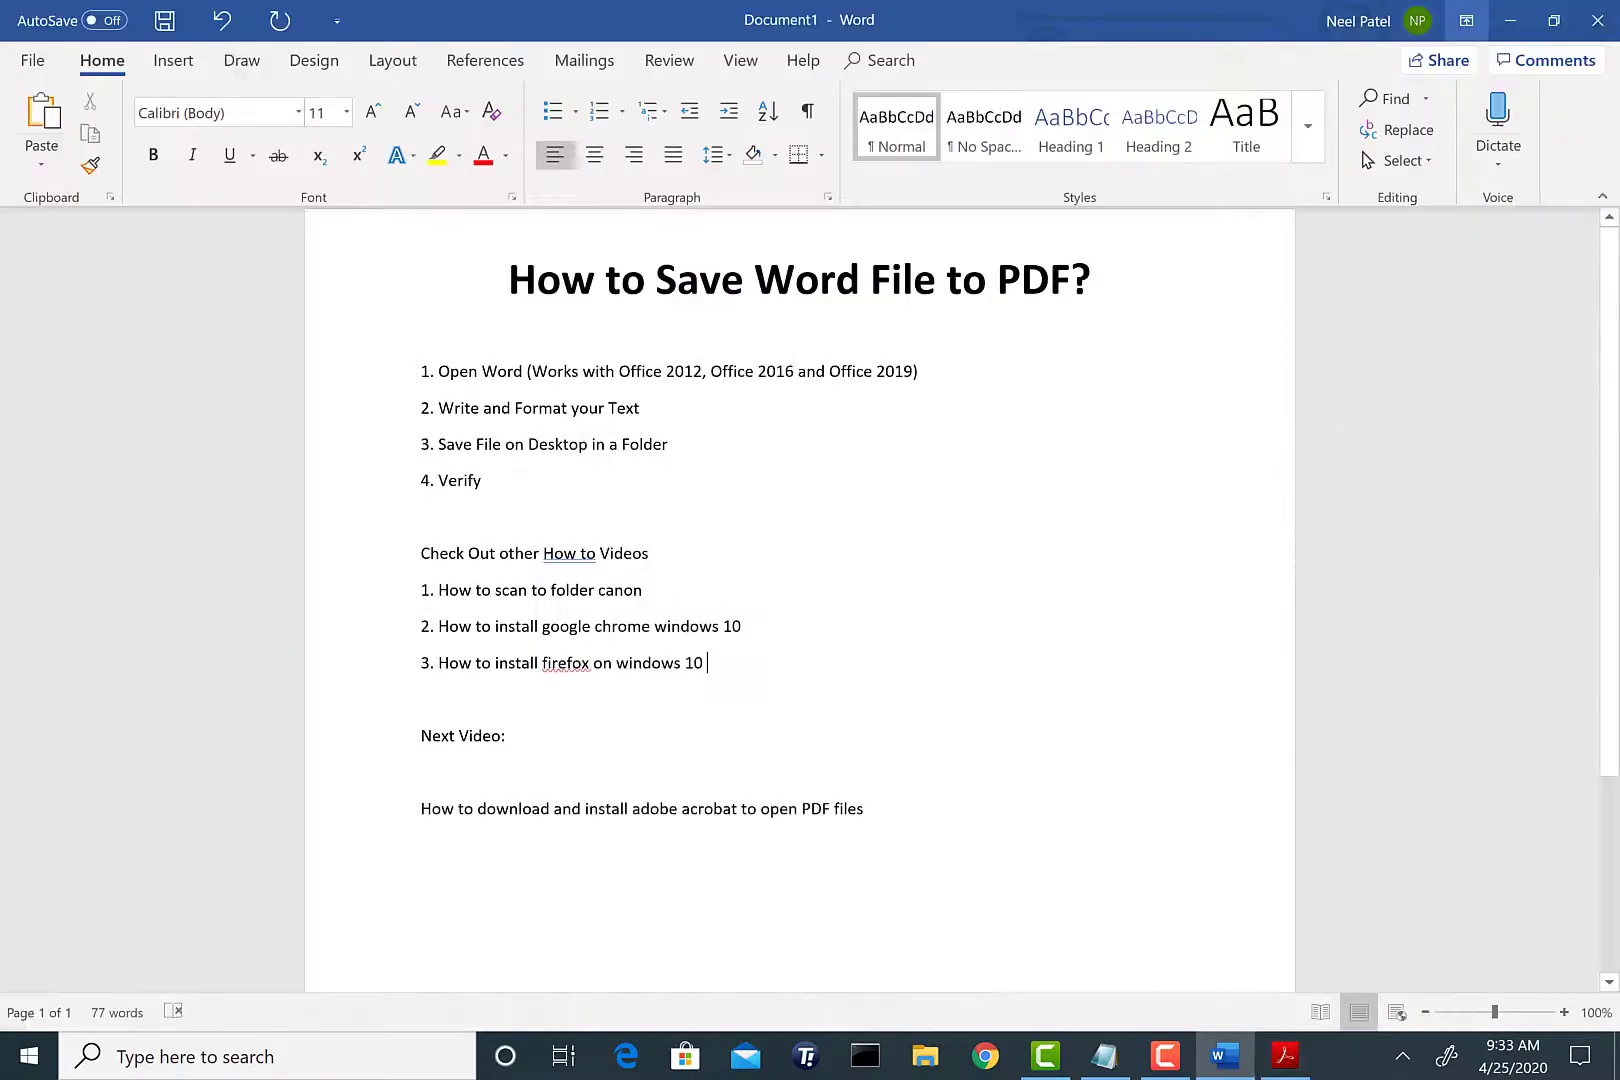
left_click(1510, 14)
Step: Open the Desktop PDF folder and confirm version 1 is an 85.3 KB .pdf in its Properties
double_click(62, 408)
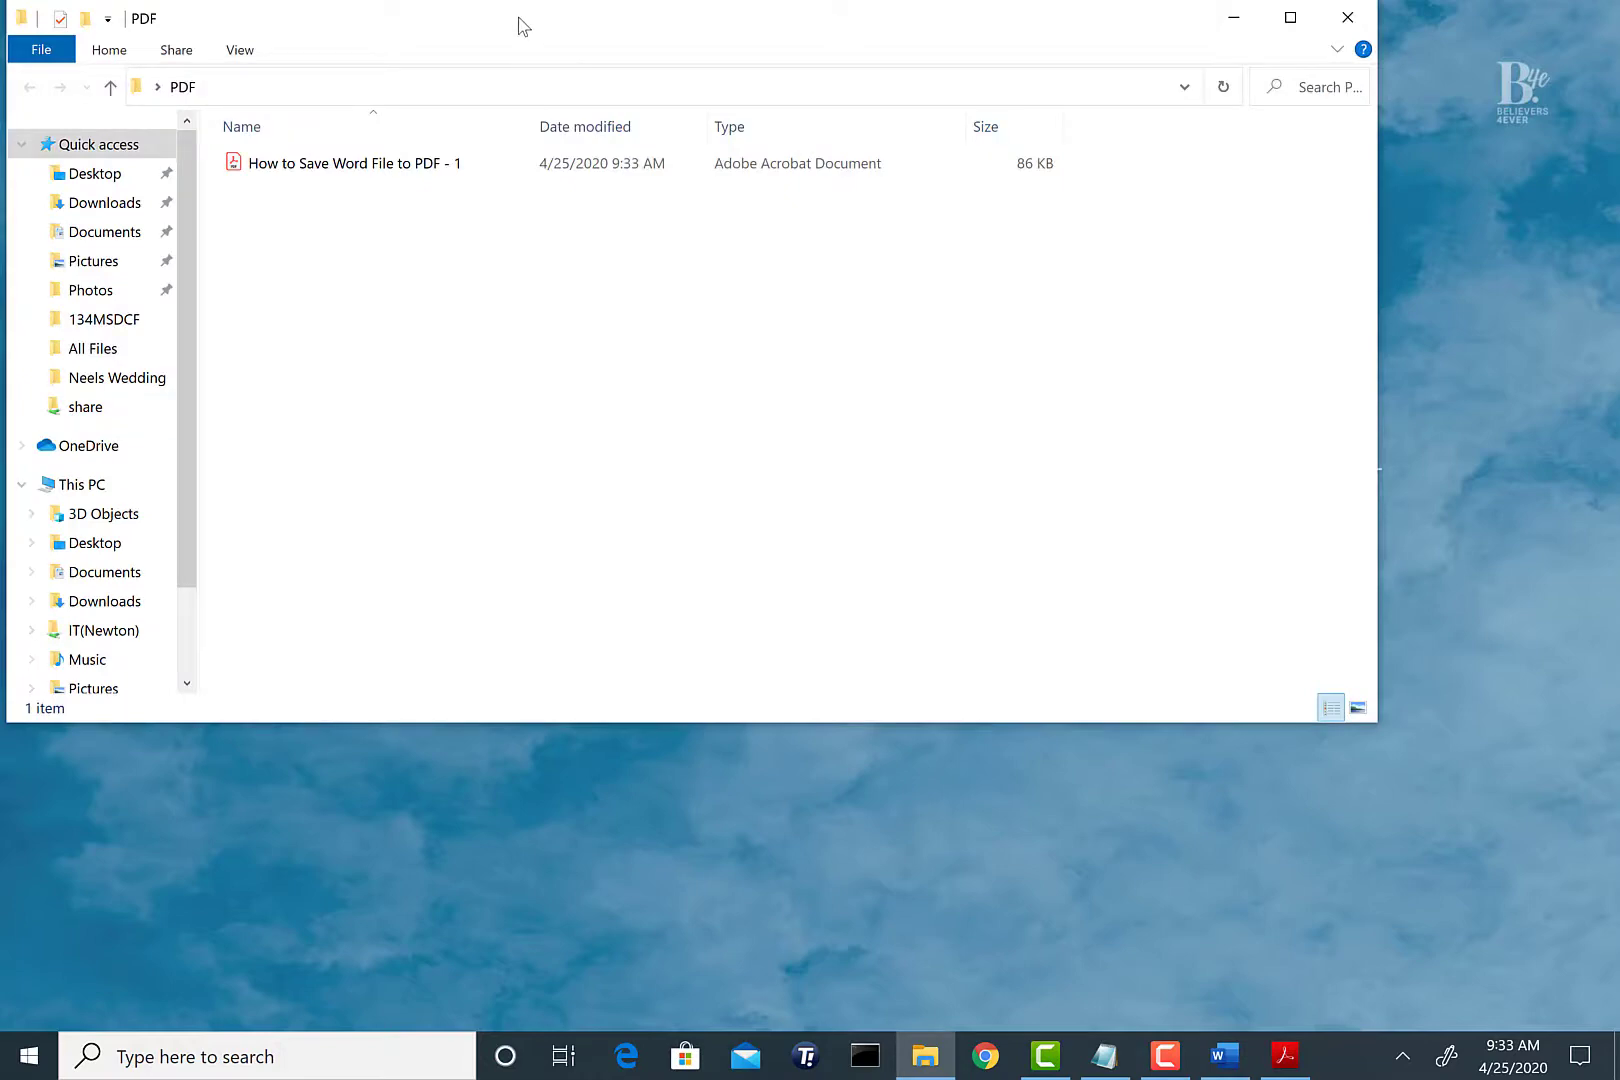
left_click_drag(516, 25, 766, 76)
left_click(615, 215)
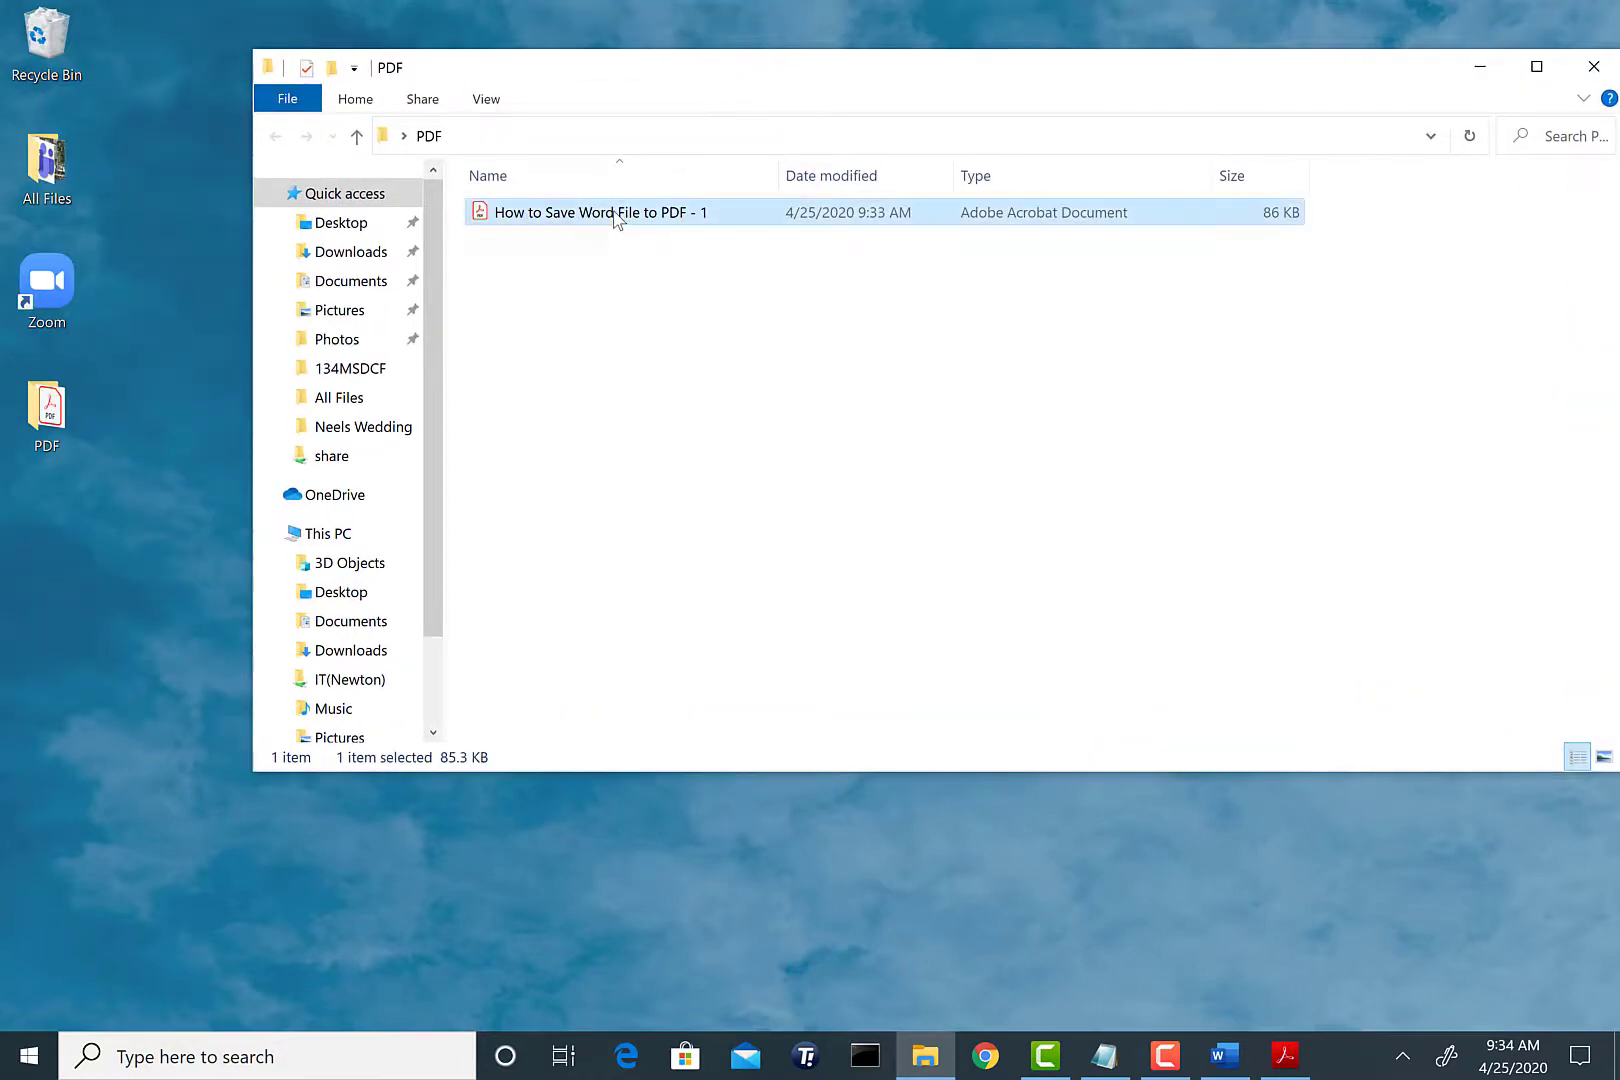
right_click(615, 213)
left_click(419, 860)
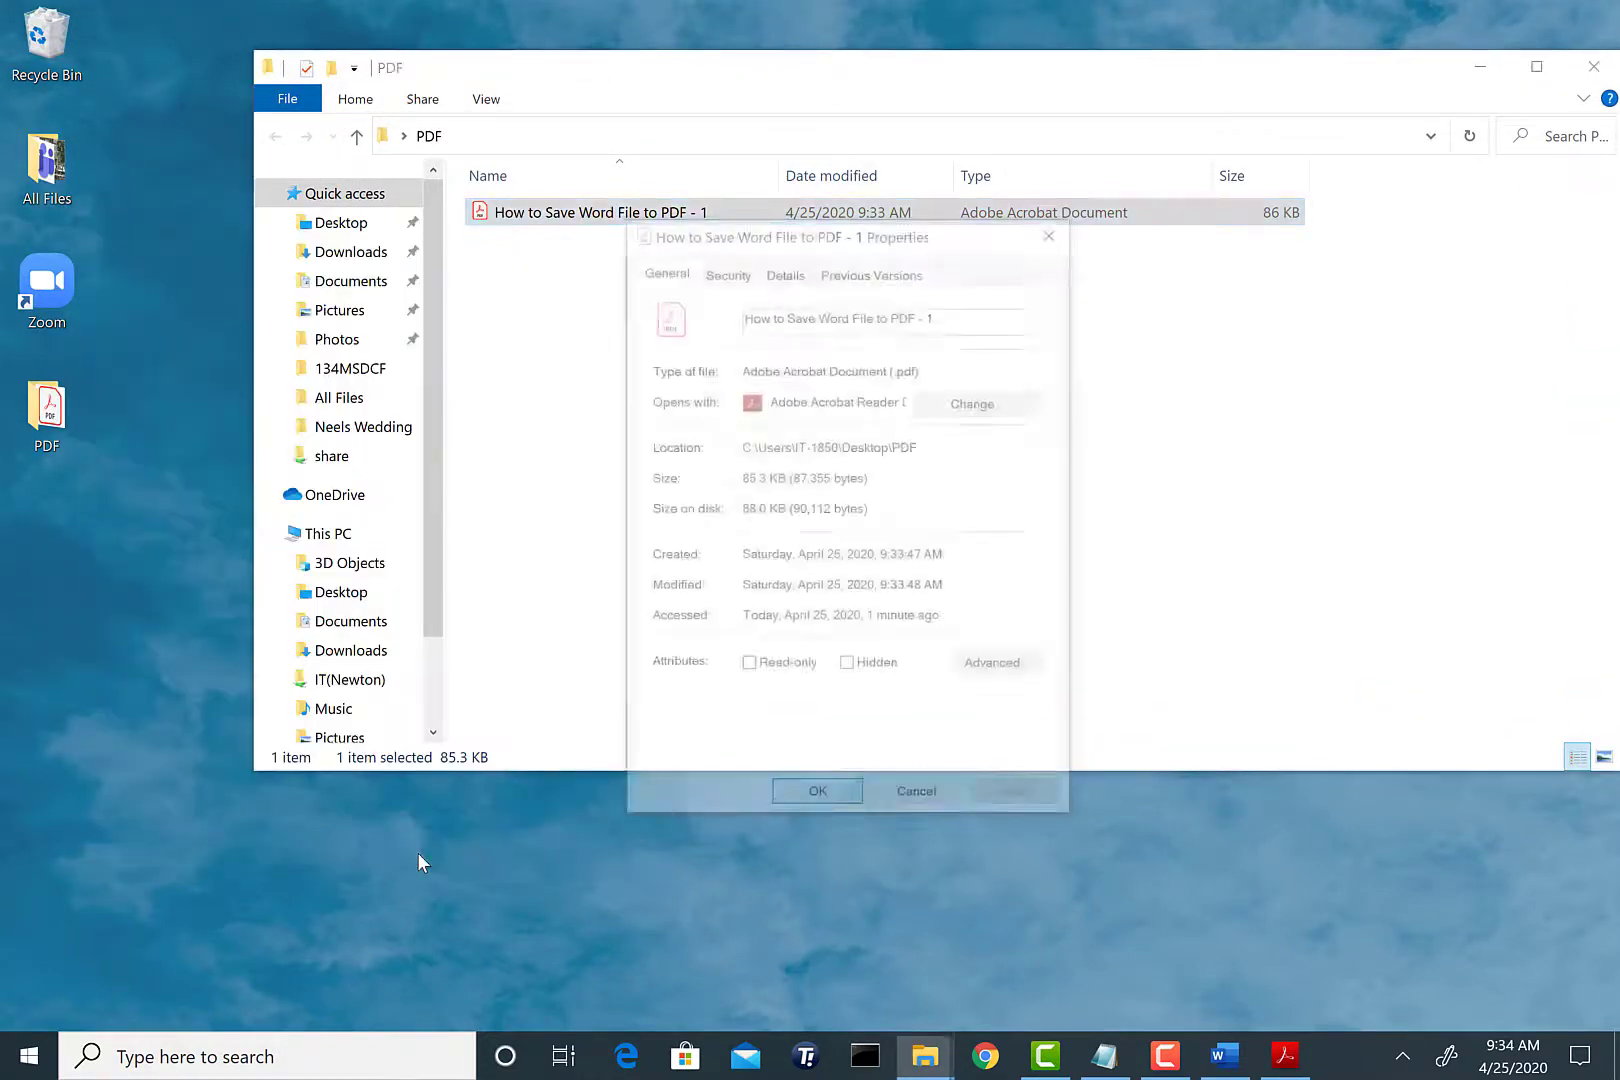
left_click_drag(941, 367, 869, 367)
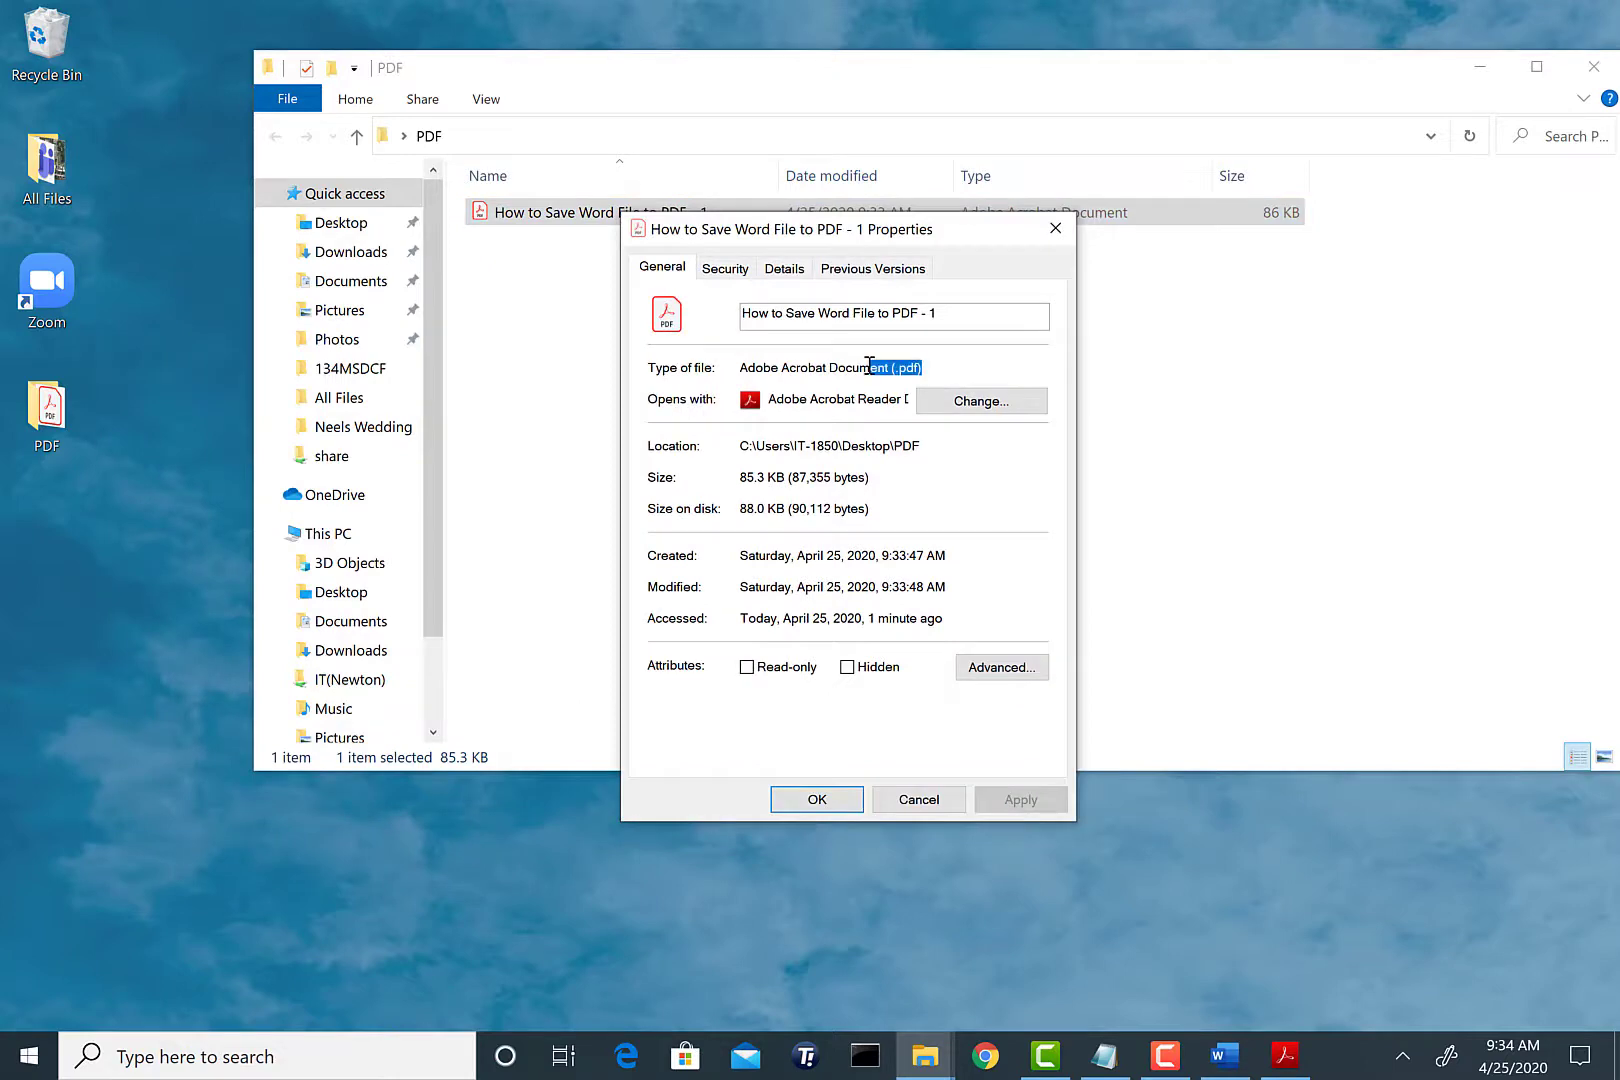
left_click(910, 800)
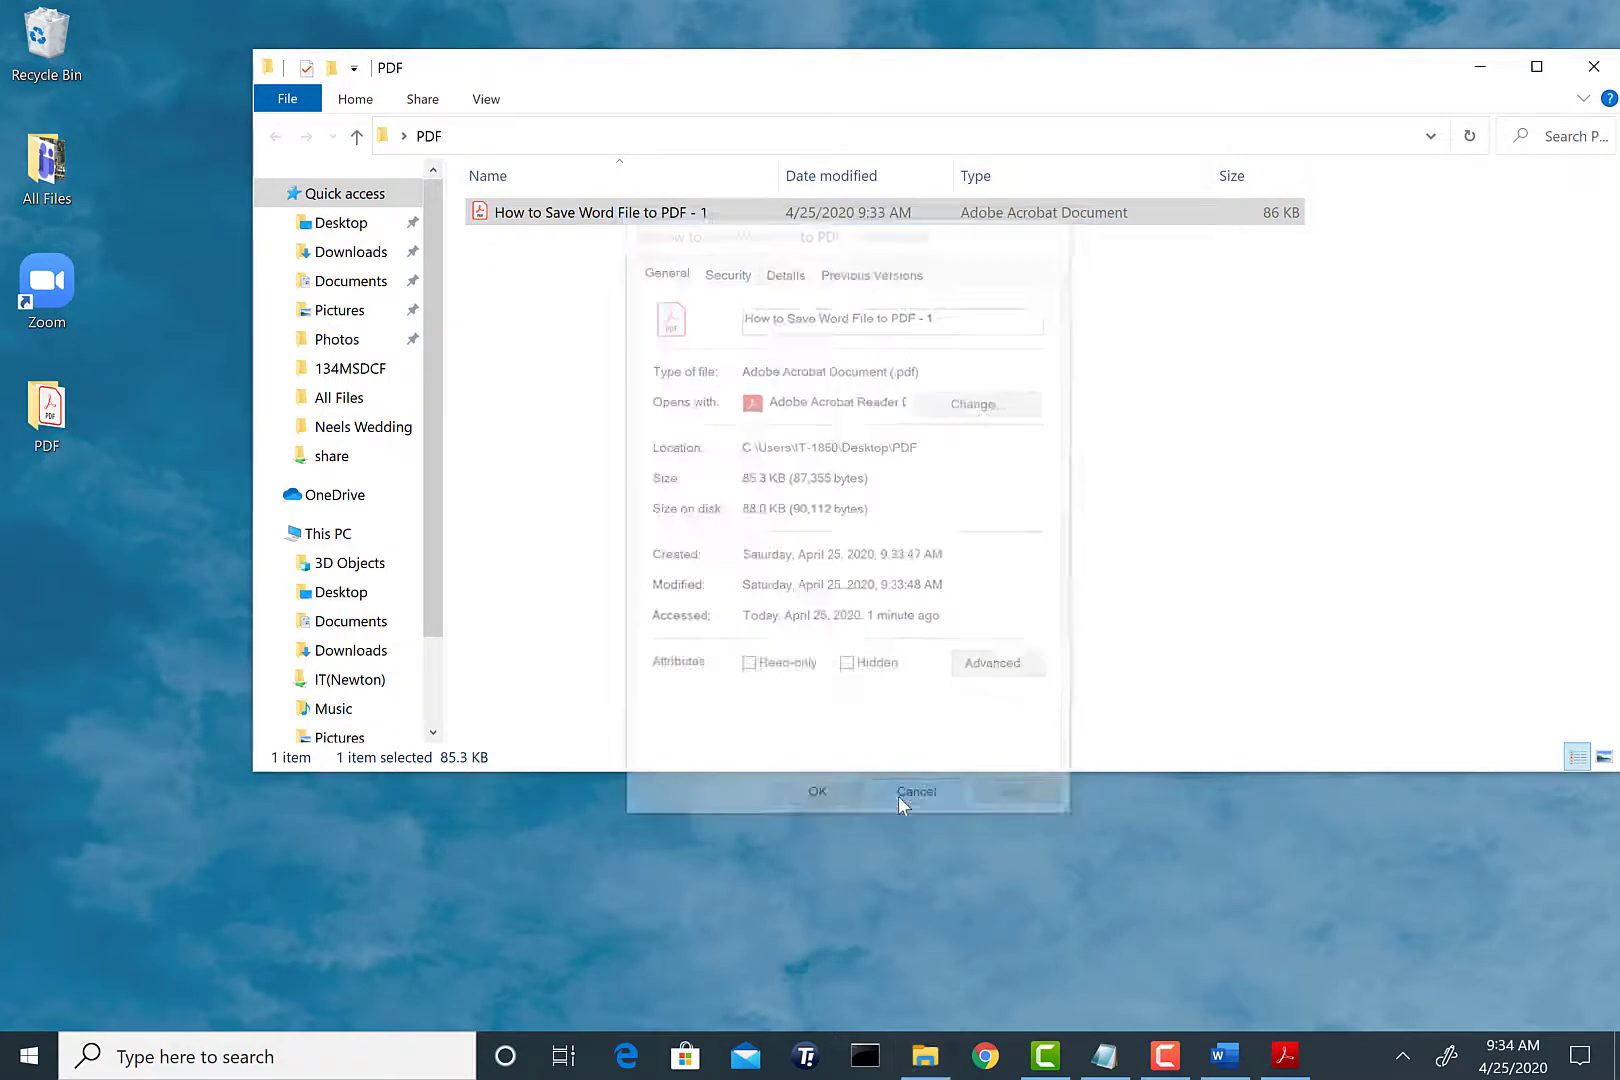
Step: Back in Word, add a new line 'Ver - 2' below the document title
key("alt+Tab")
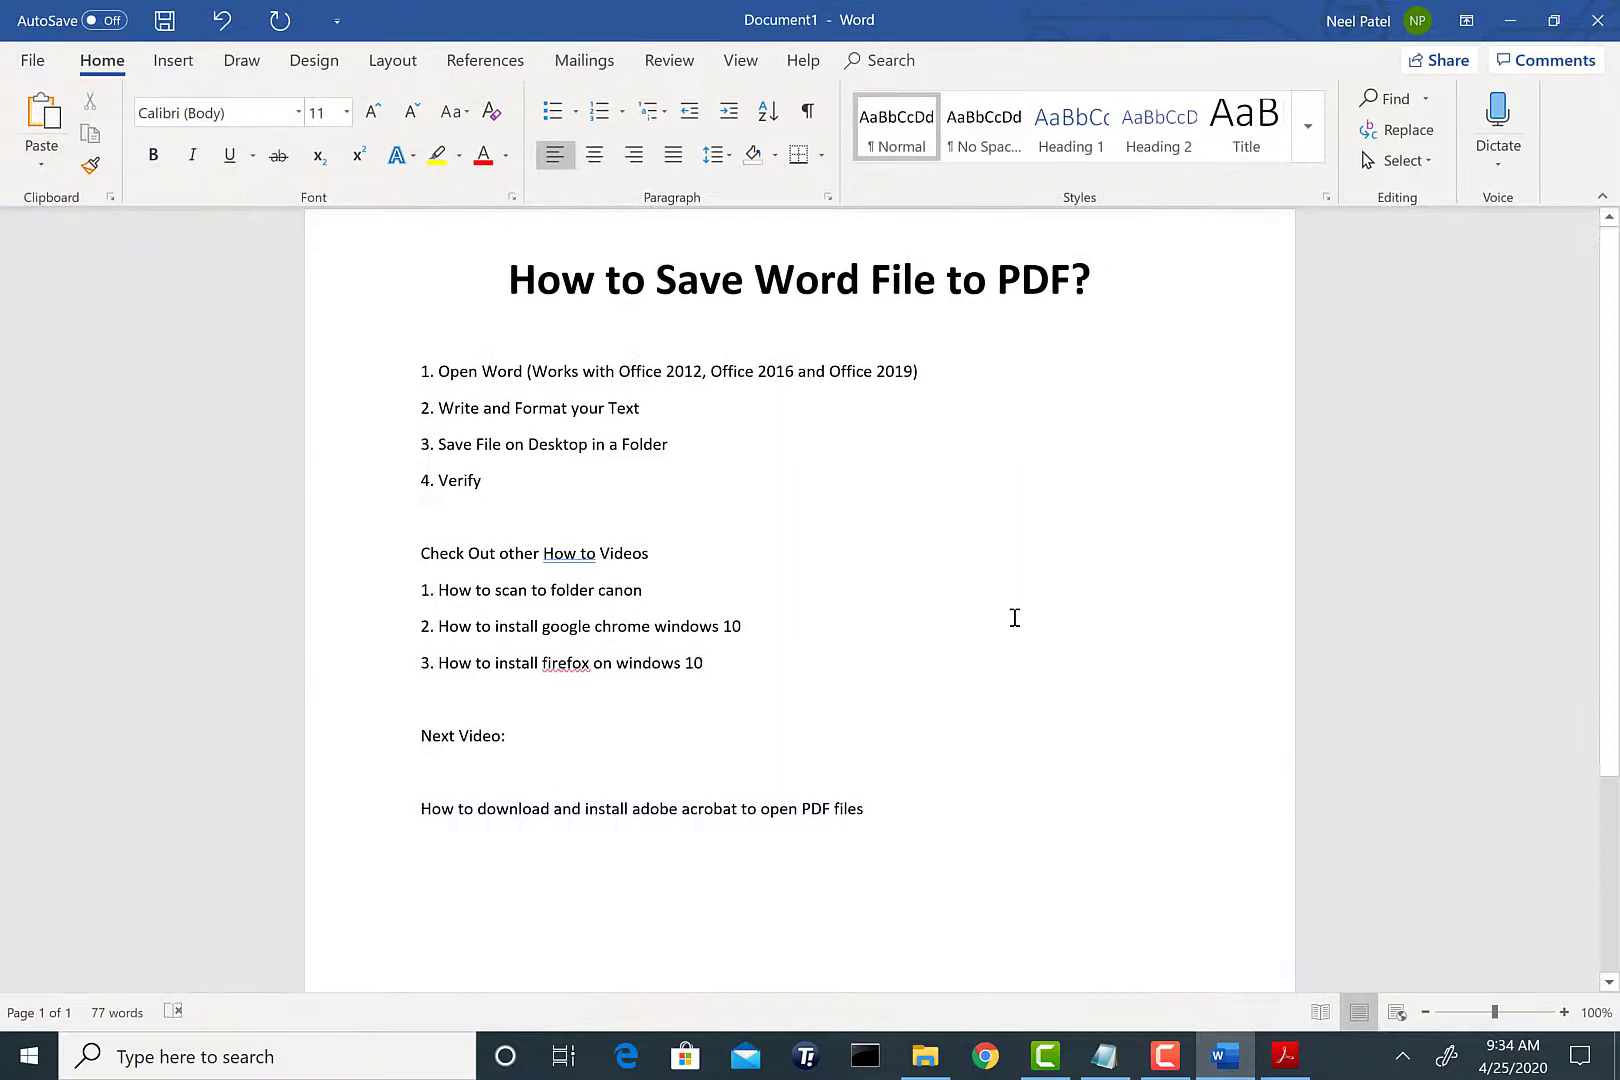
left_click(499, 277)
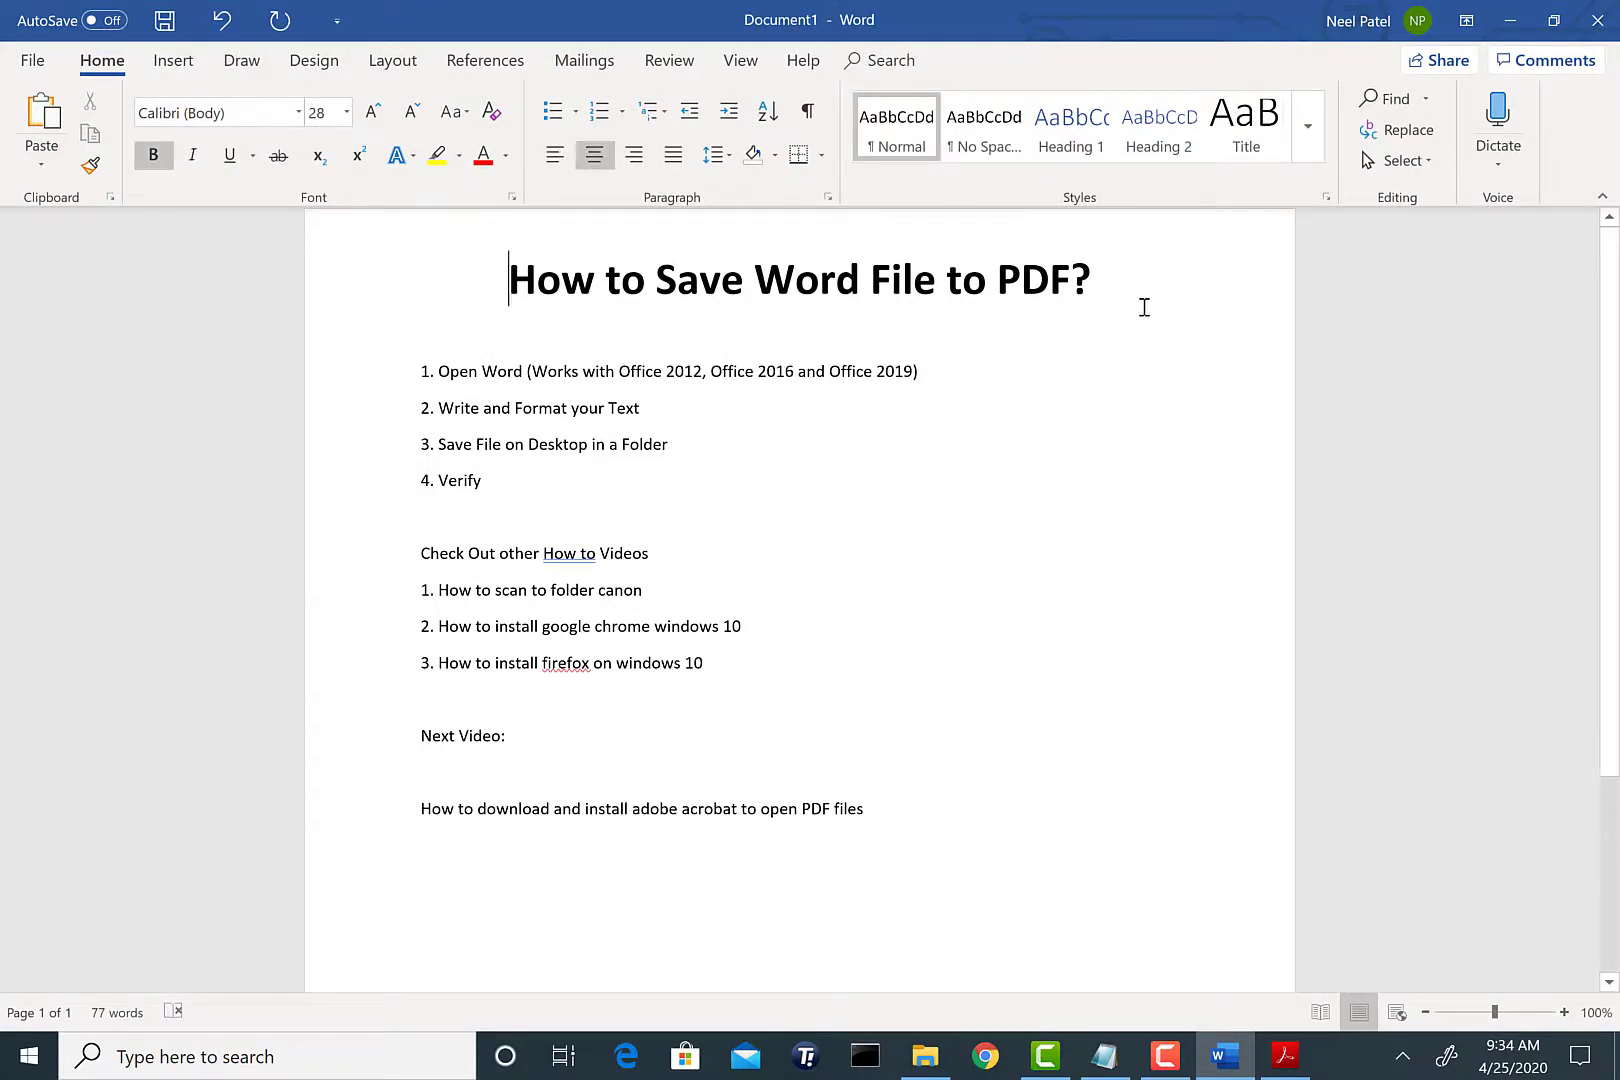
left_click(1139, 283)
key("Return")
type("Ve")
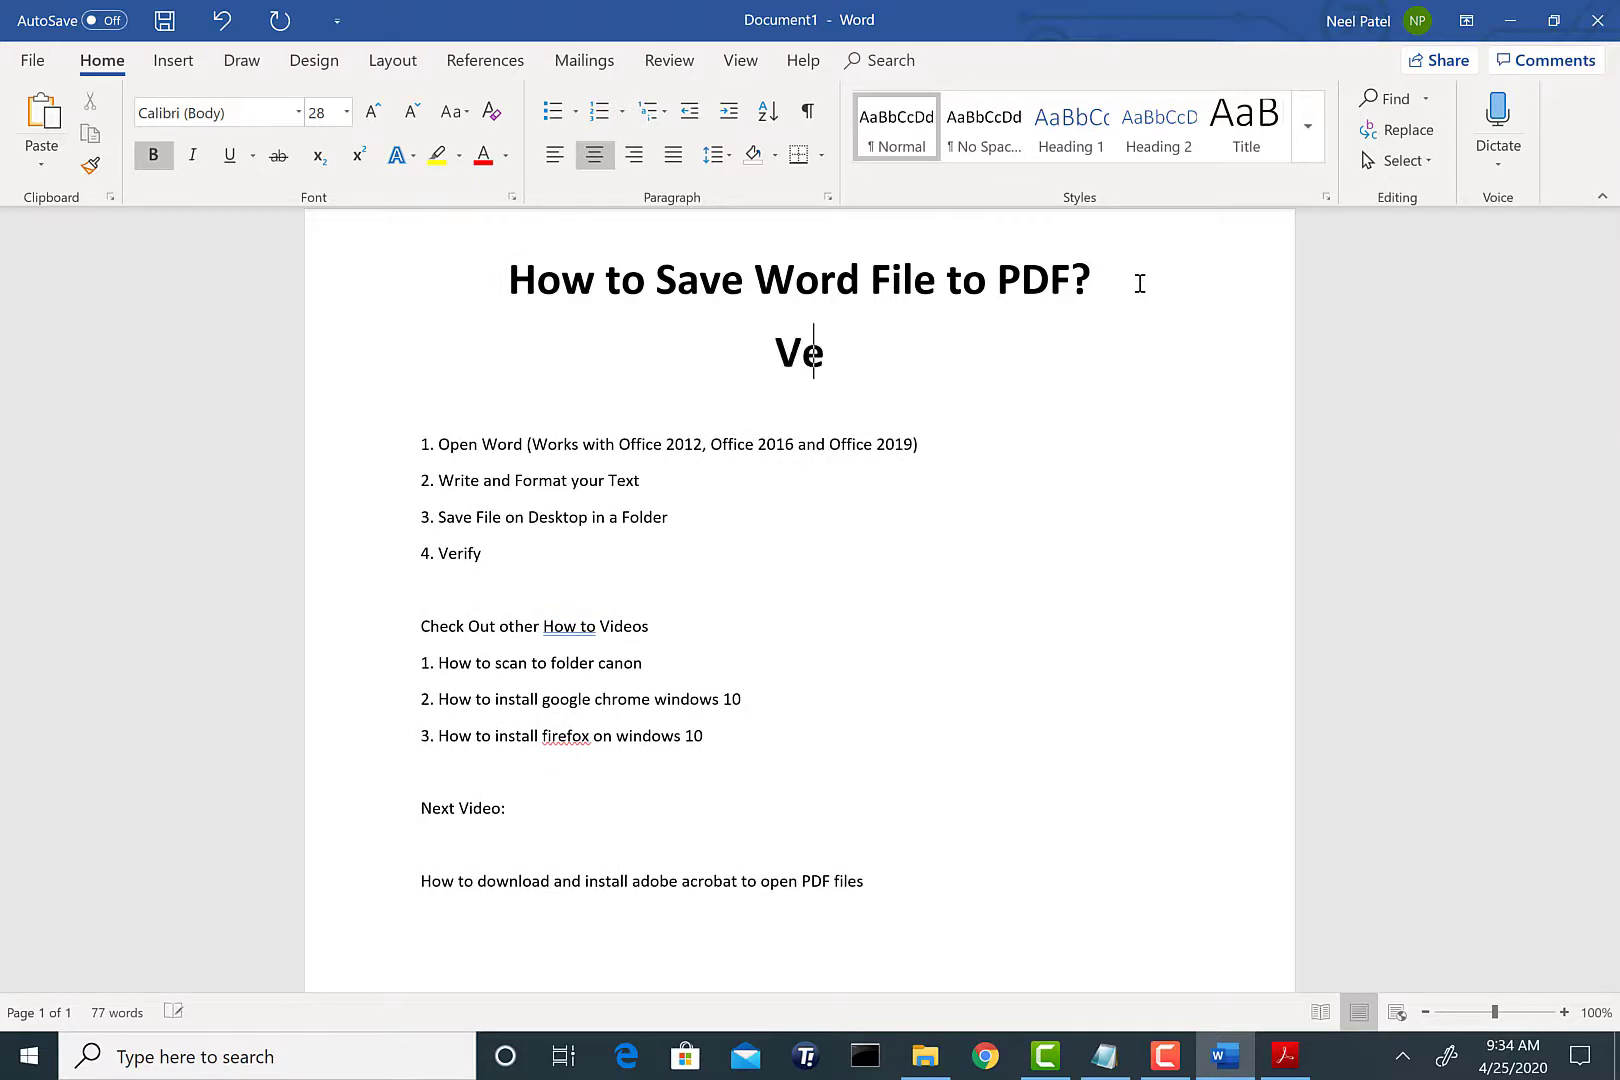
type("r - 2")
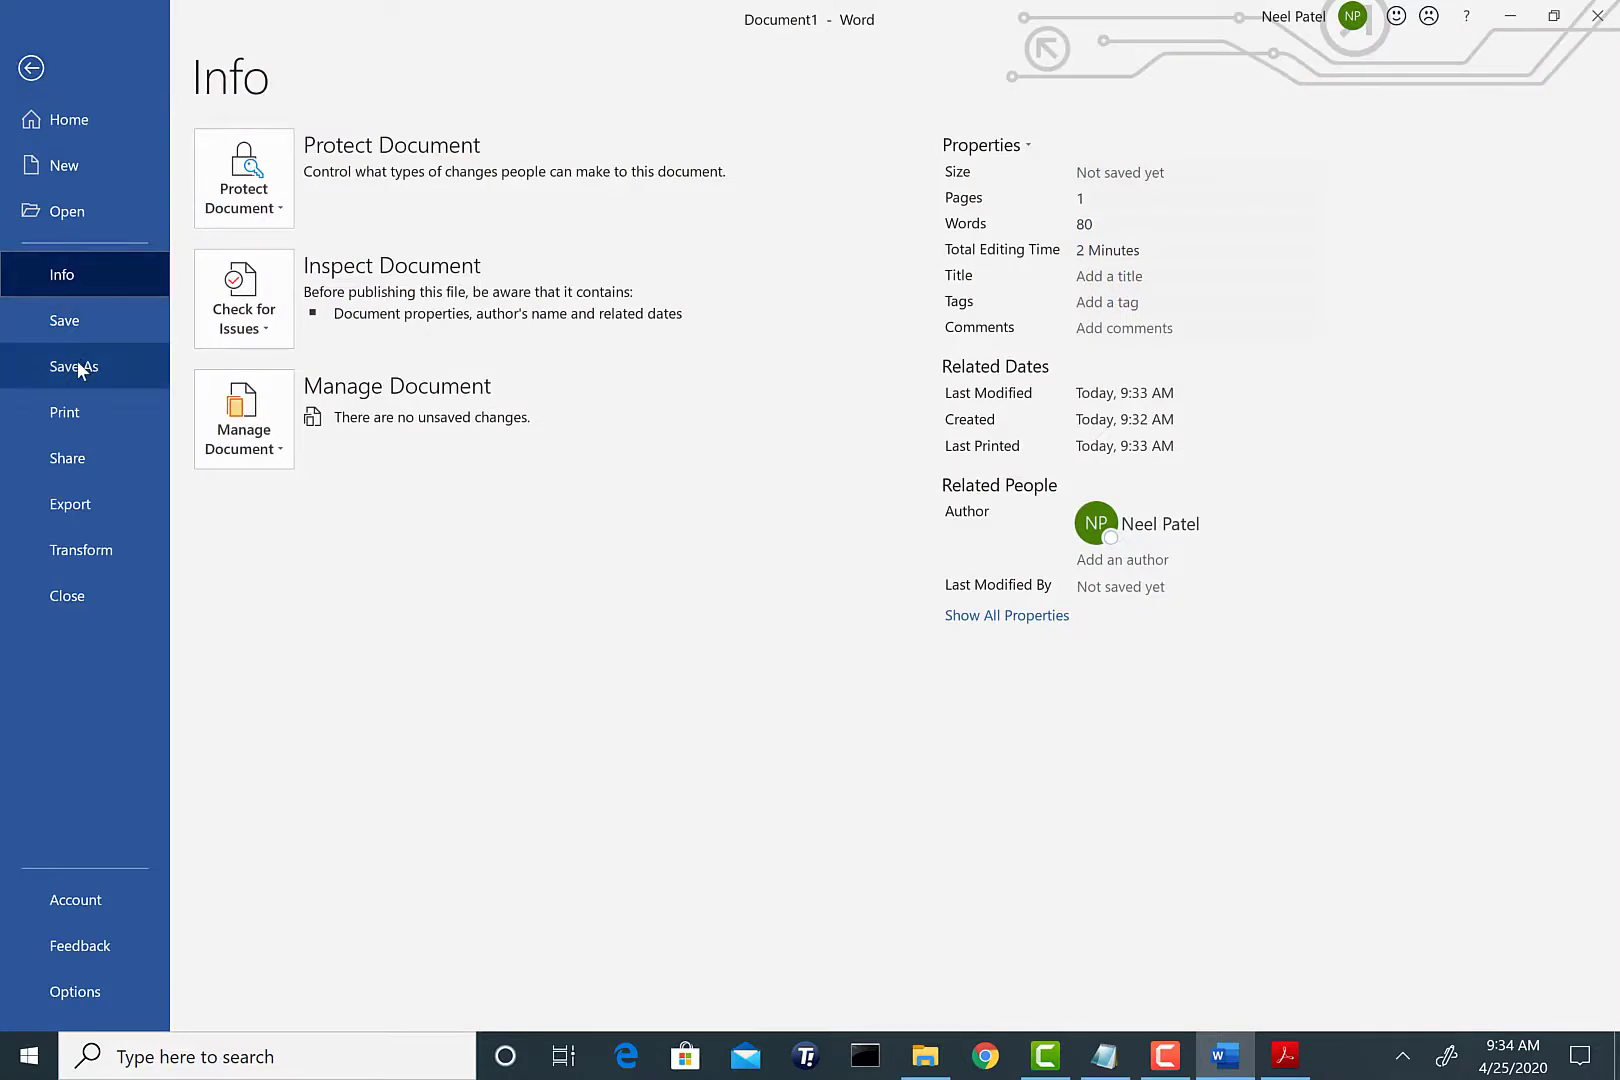
Step: Start Save As and browse to the Desktop PDF folder
left_click(78, 368)
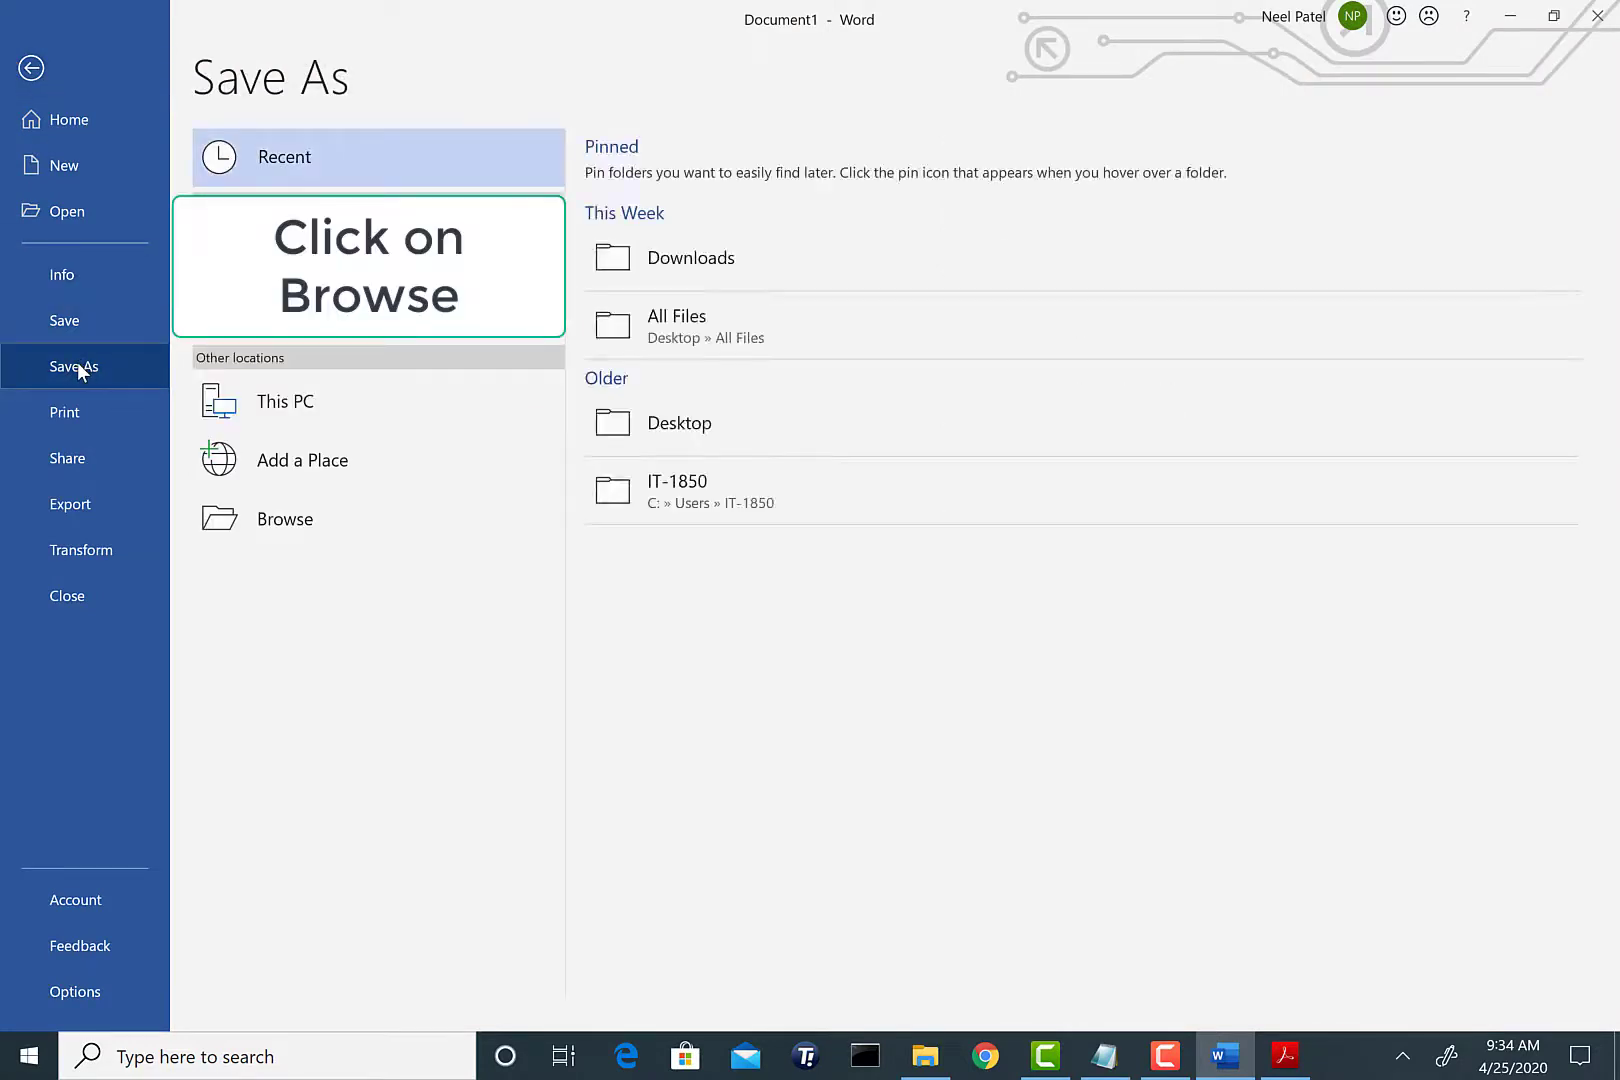
left_click(287, 535)
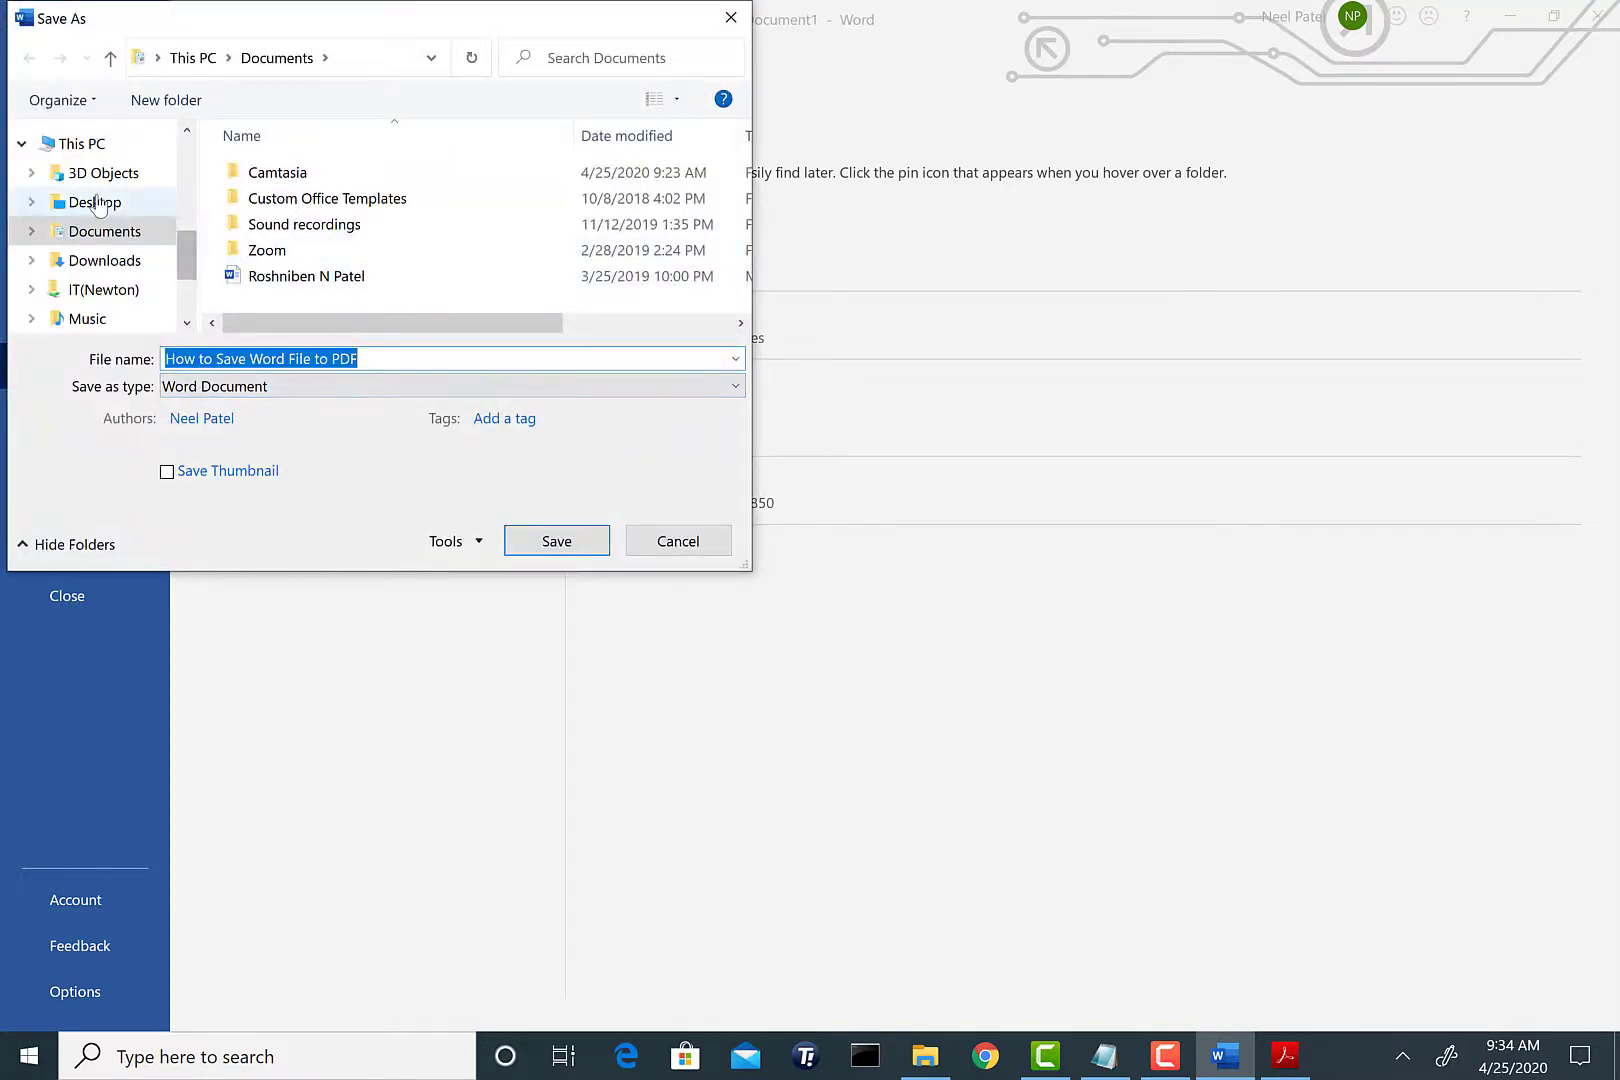
left_click(97, 205)
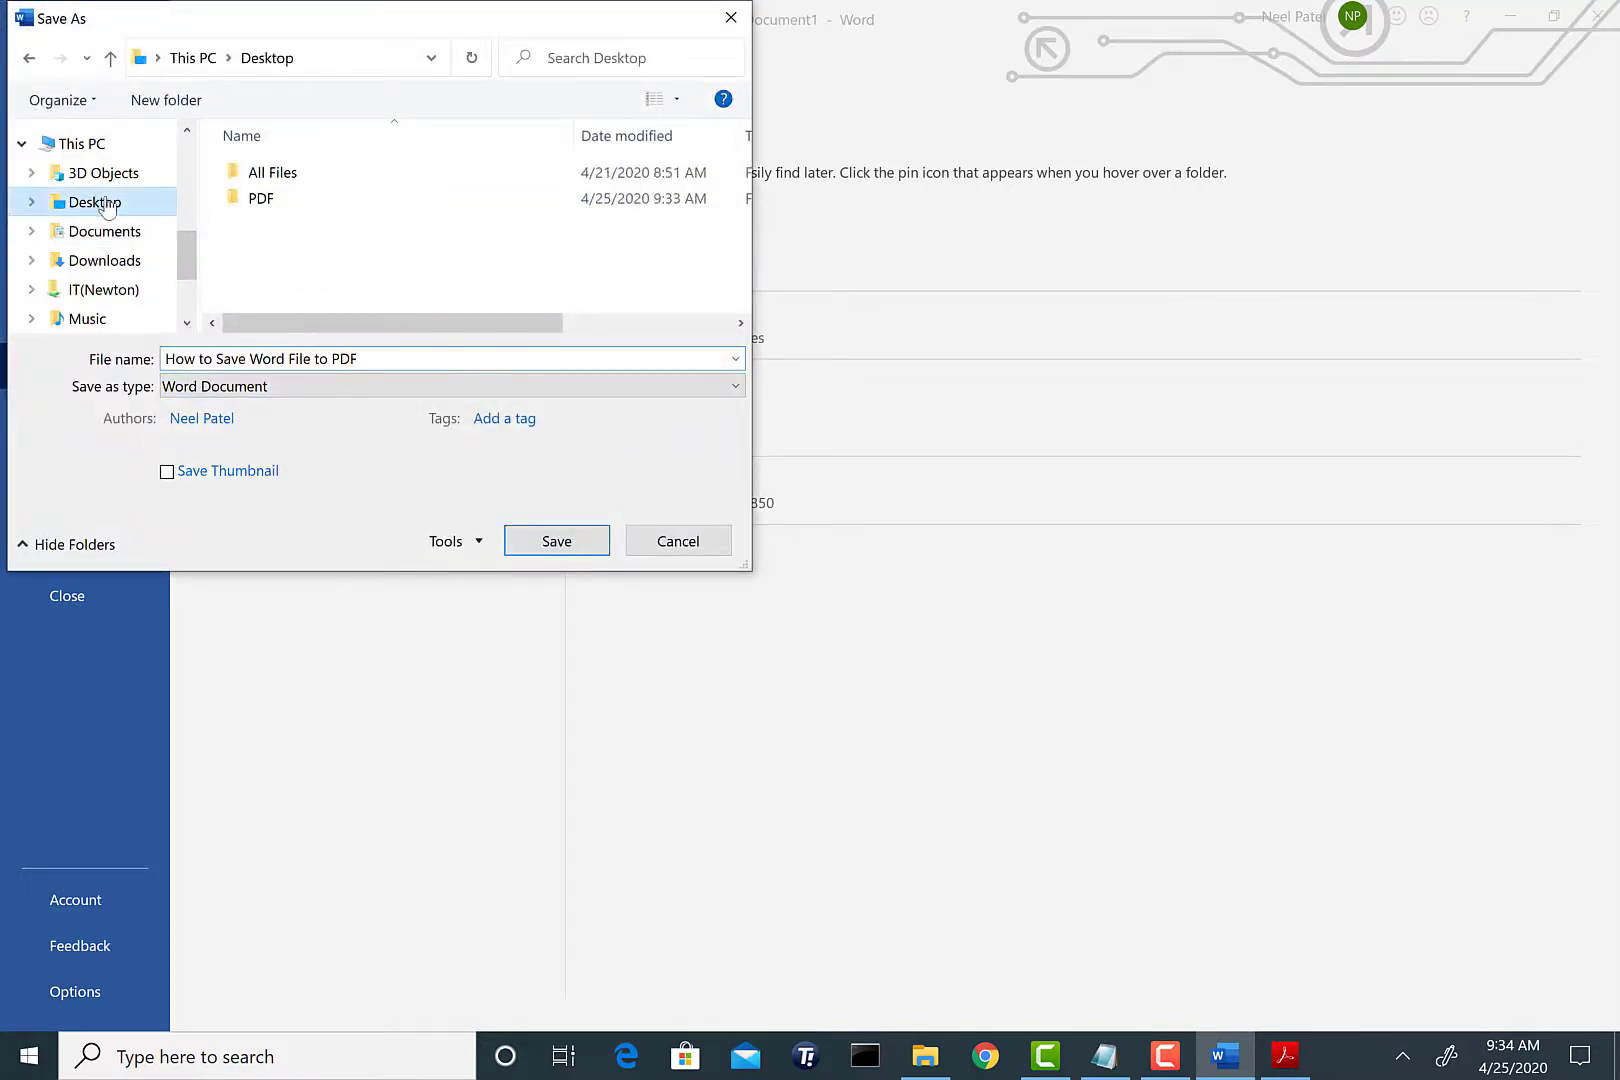
double_click(273, 200)
Step: Save as PDF 'How to Save Word File to PDF - 2' and check its Ver - 2 line in Acrobat
left_click(447, 357)
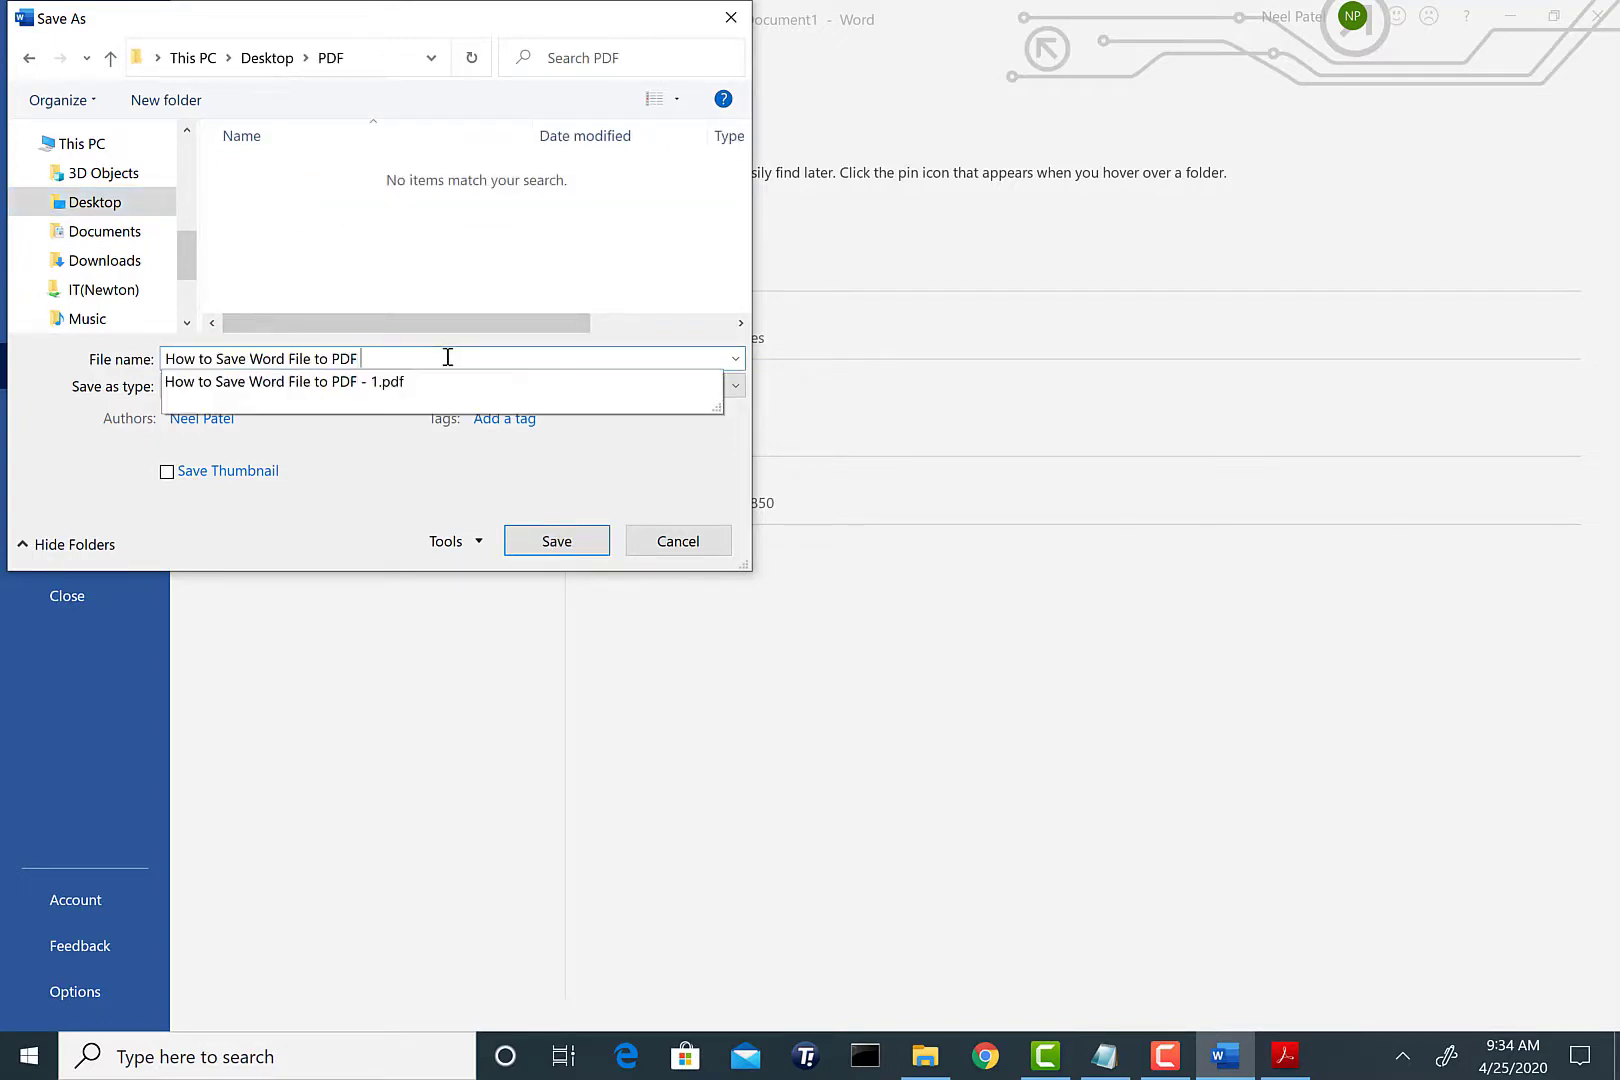
type("-2")
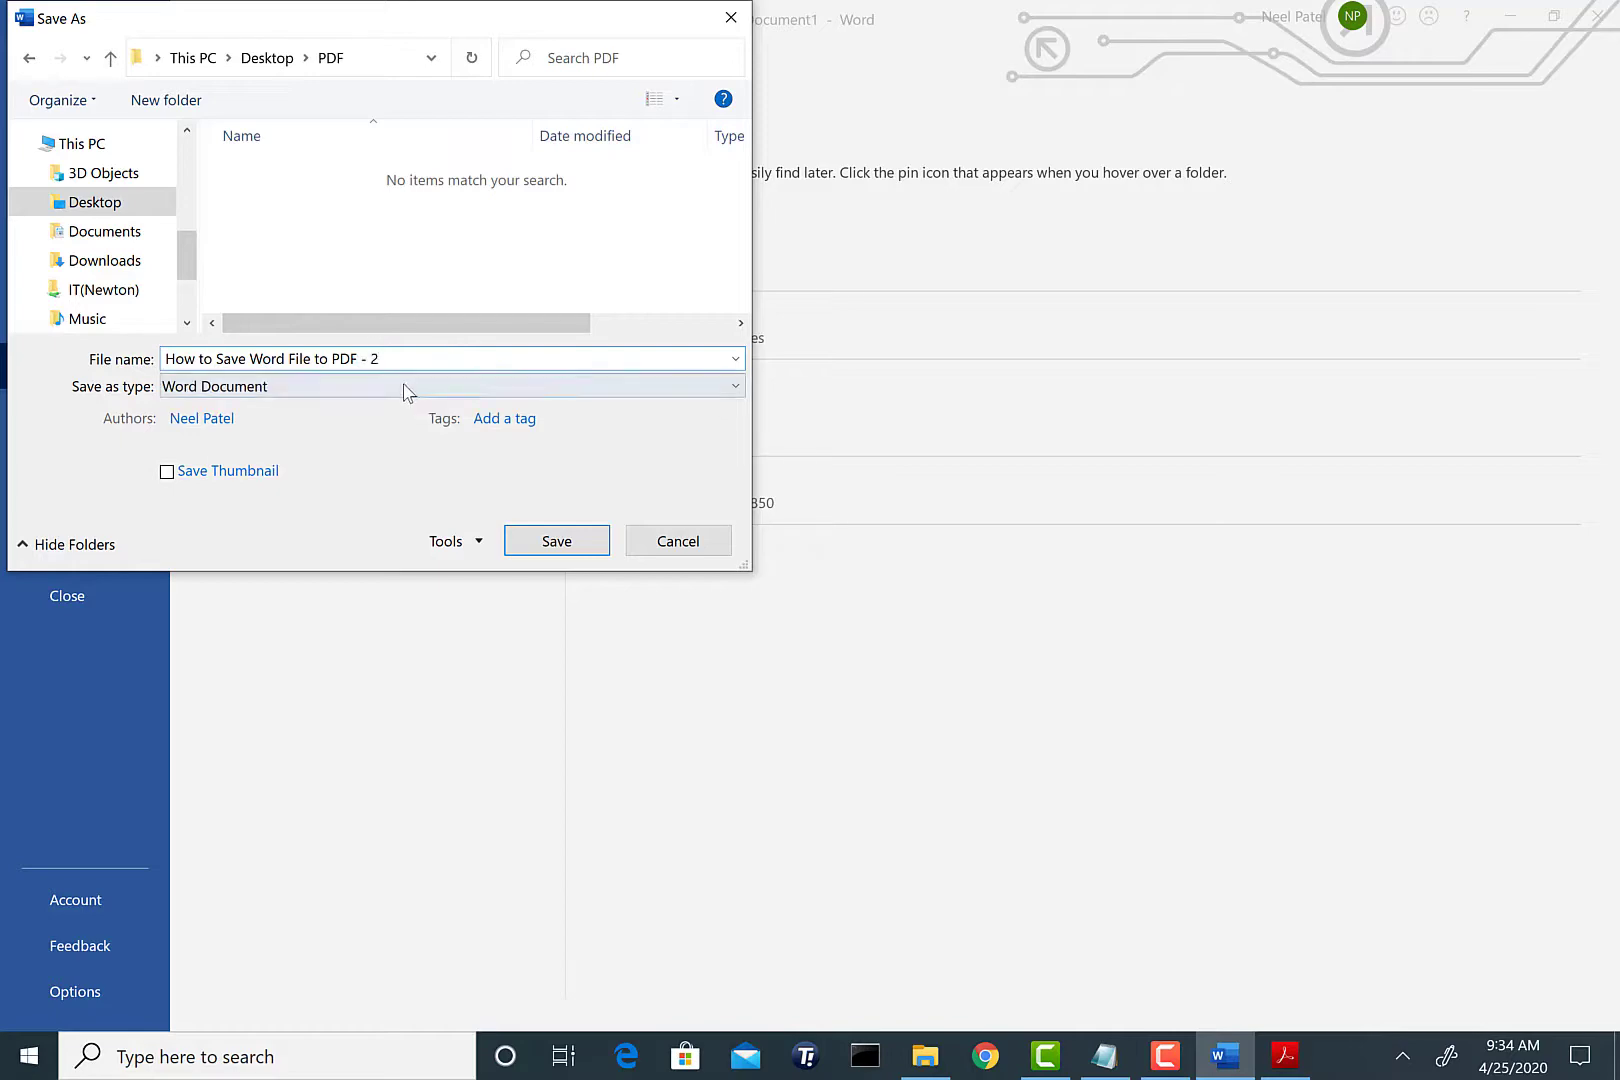
left_click(405, 387)
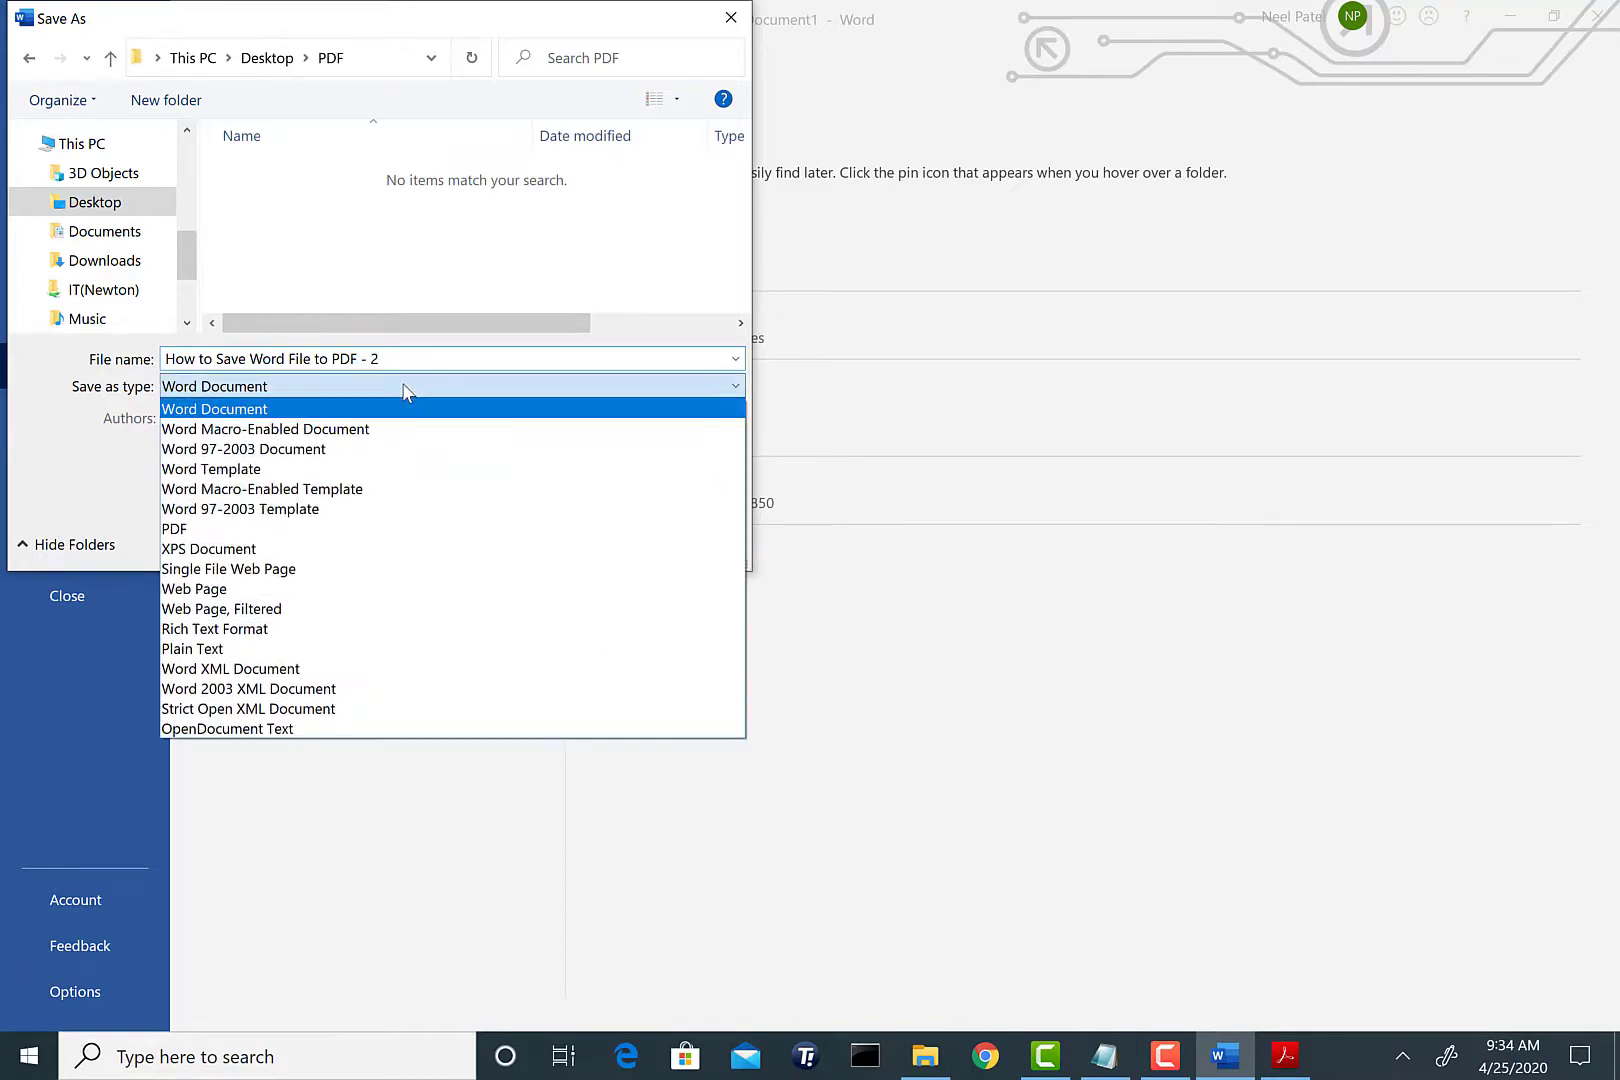
left_click(364, 530)
left_click(557, 607)
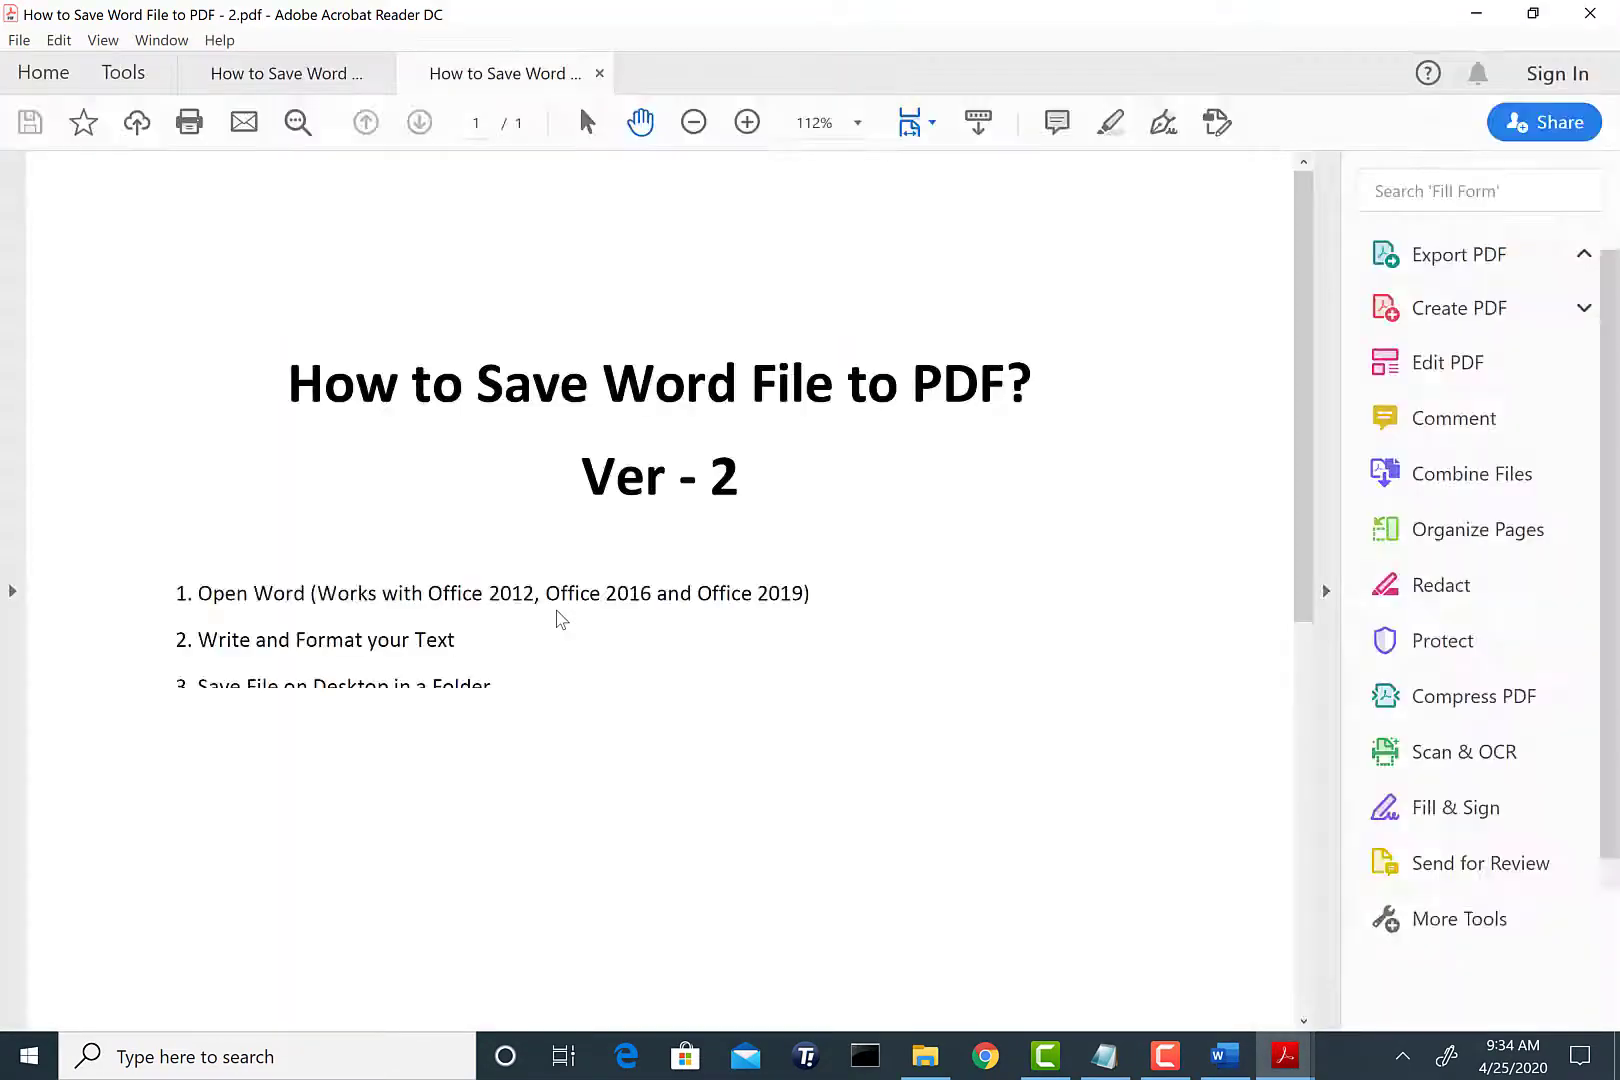
triple_click(723, 507)
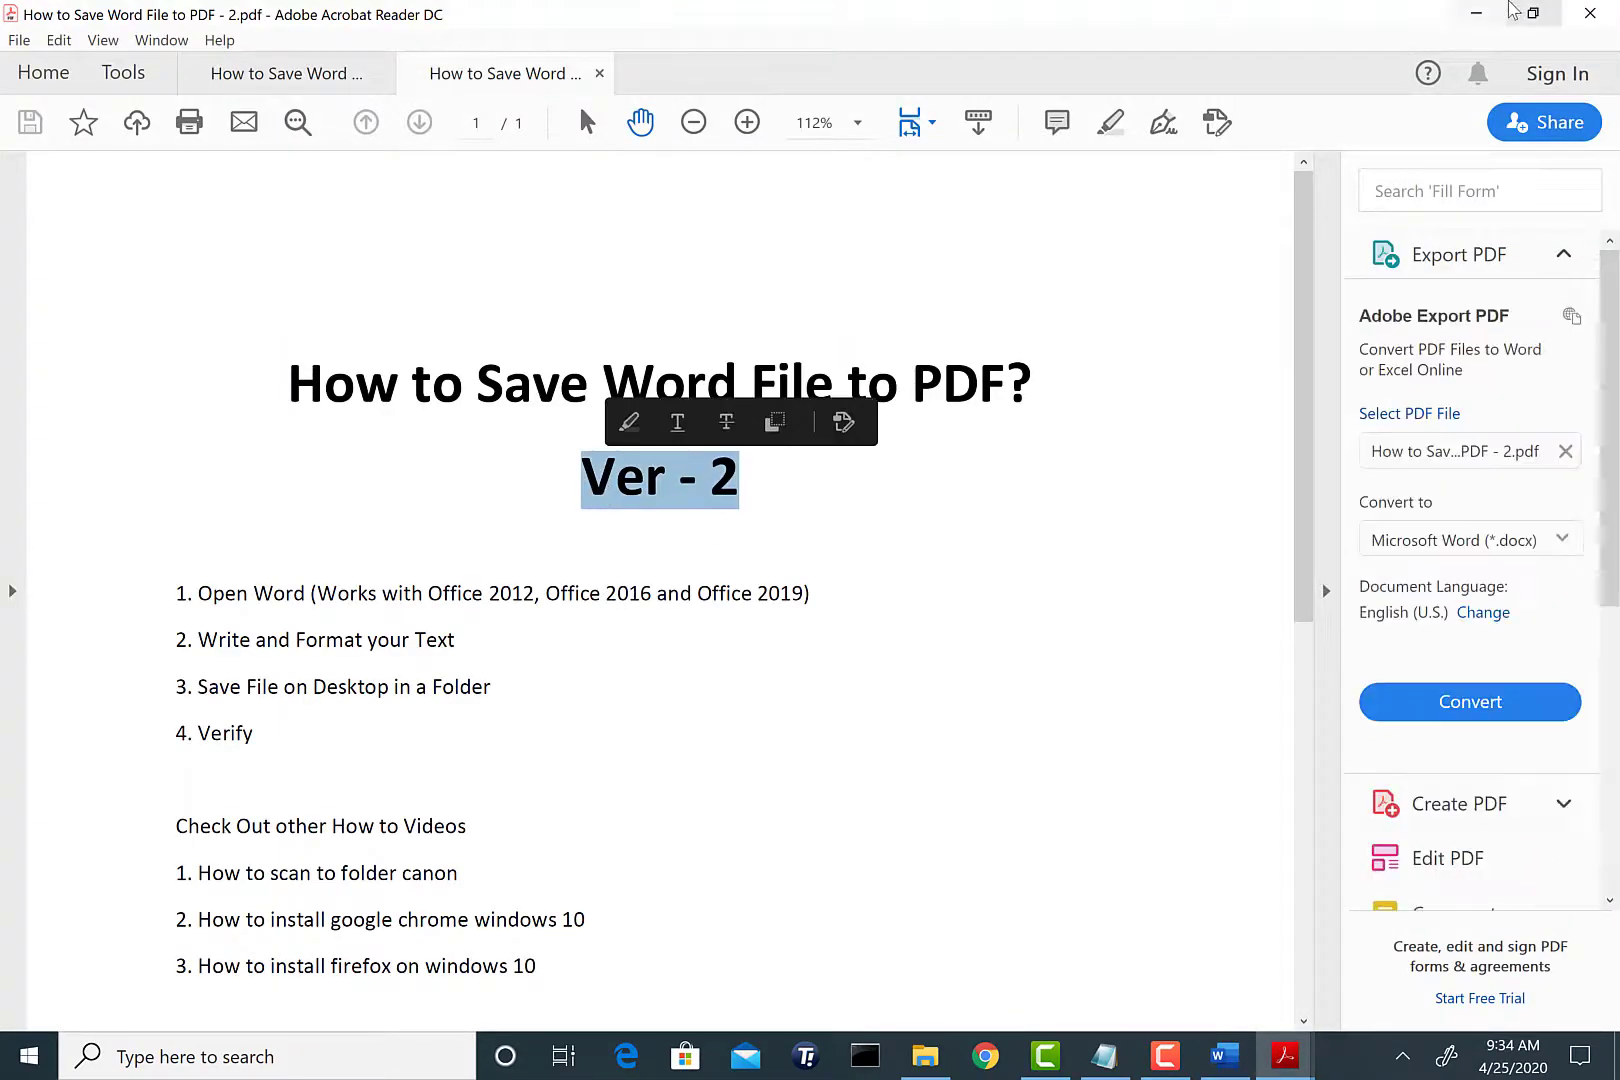
left_click(1478, 14)
Step: Reopen the version 1 PDF from the folder to confirm it lacks Ver - 2, then bring up Notepad
left_click(1510, 20)
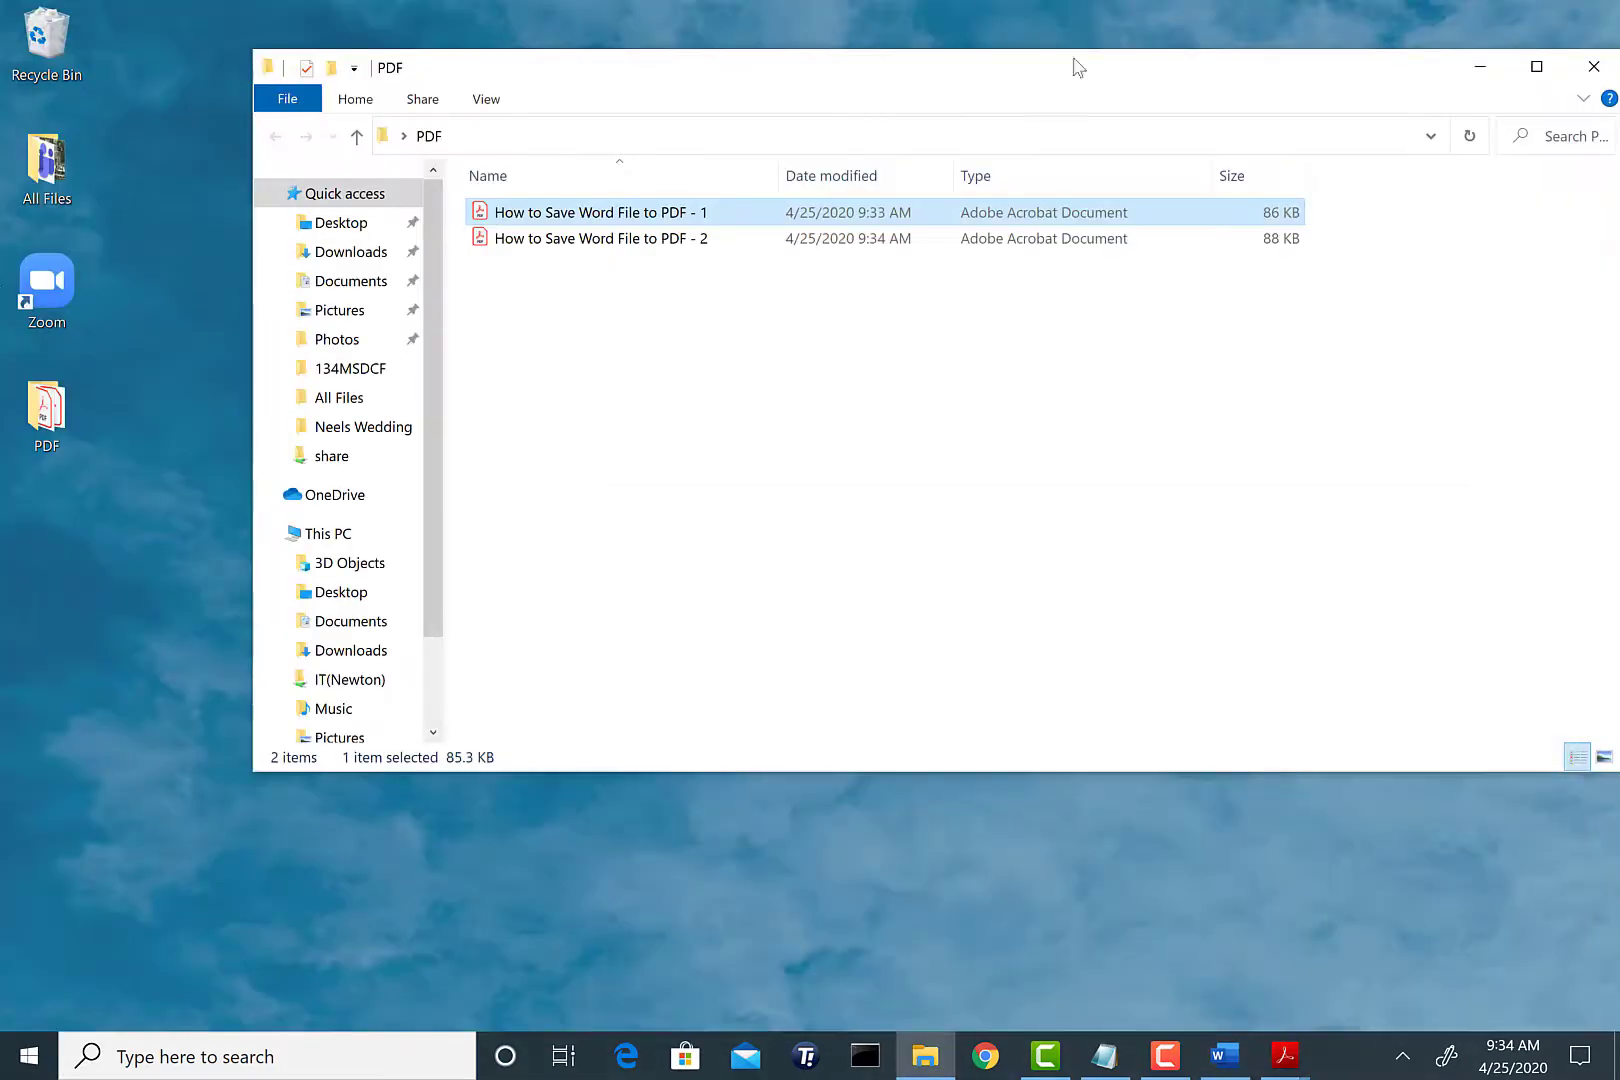
left_click(662, 325)
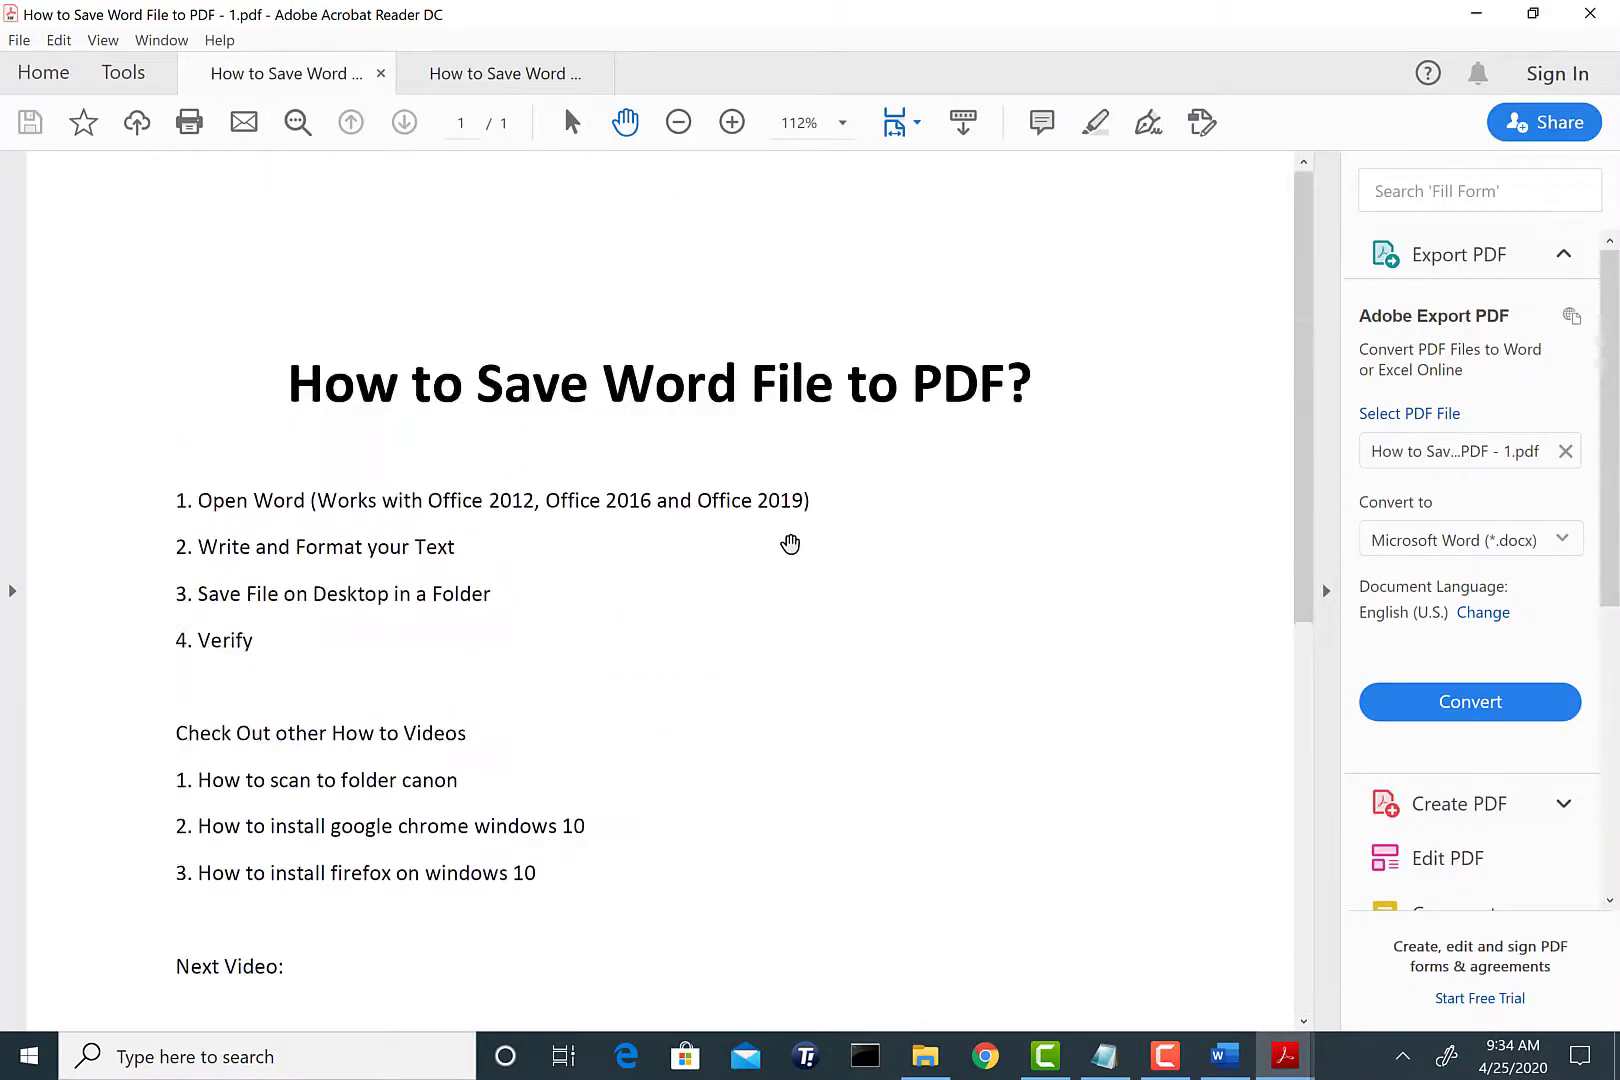
left_click(1477, 14)
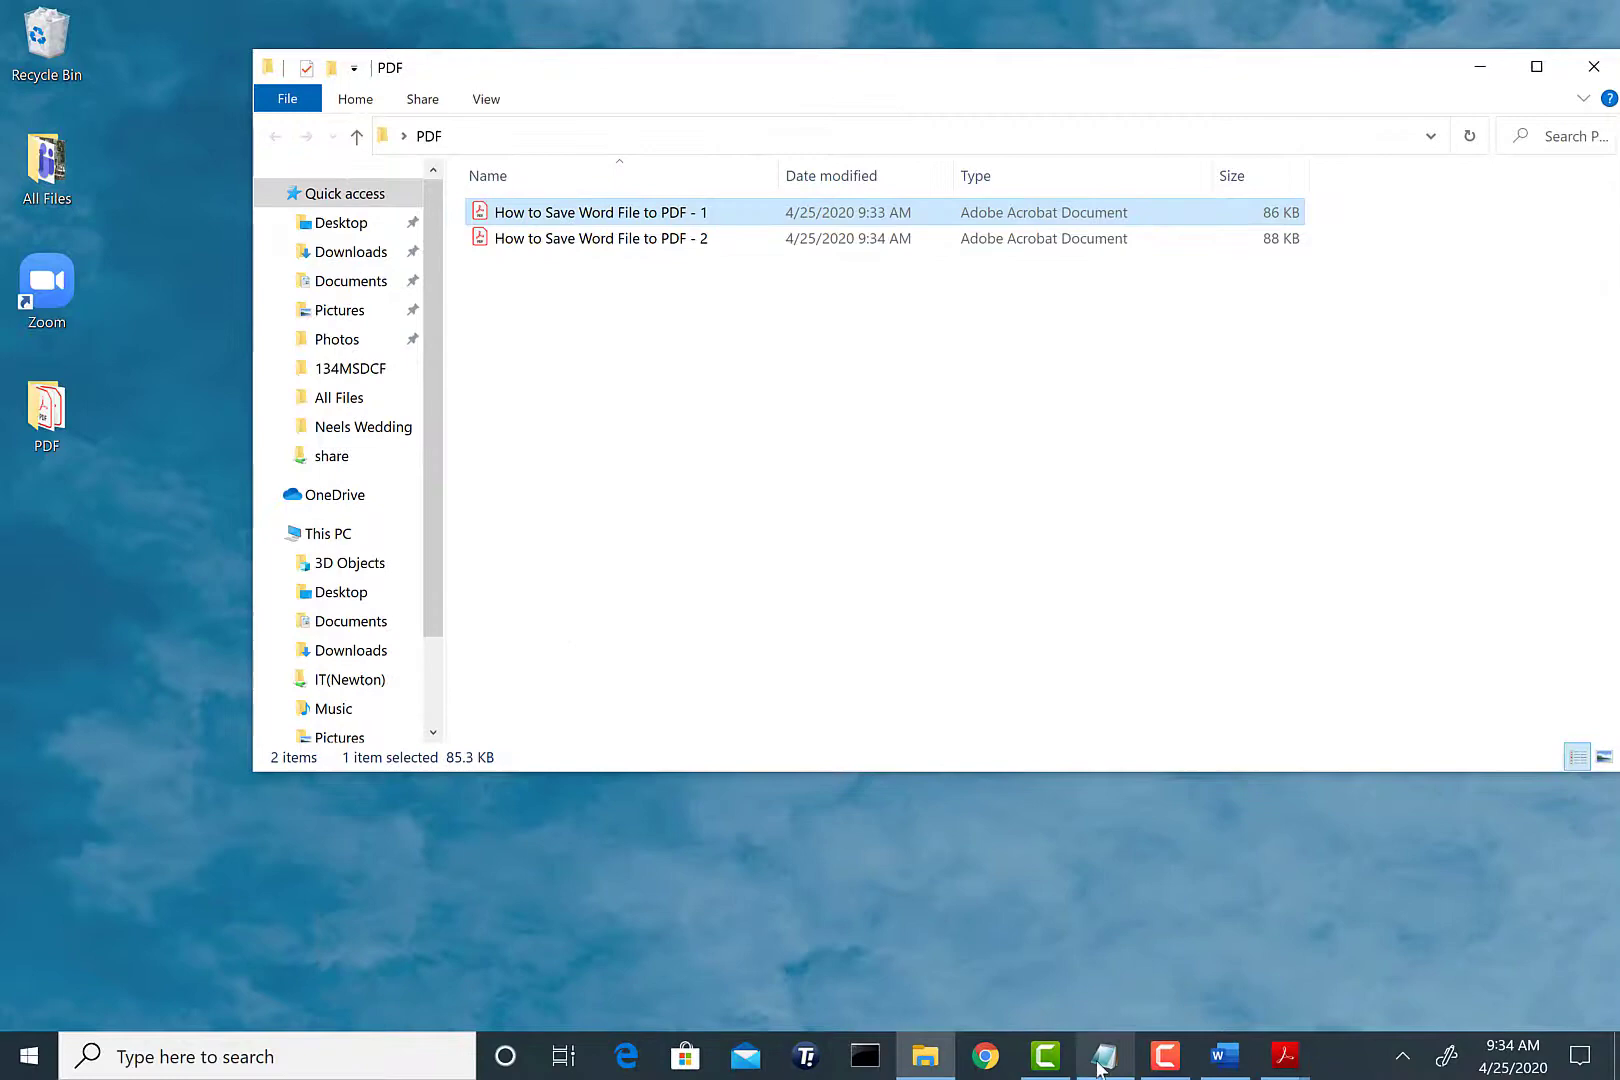
left_click(1104, 1055)
Step: Minimise Notepad and deselect the file, leaving both PDF versions listed in the folder
left_click(782, 476)
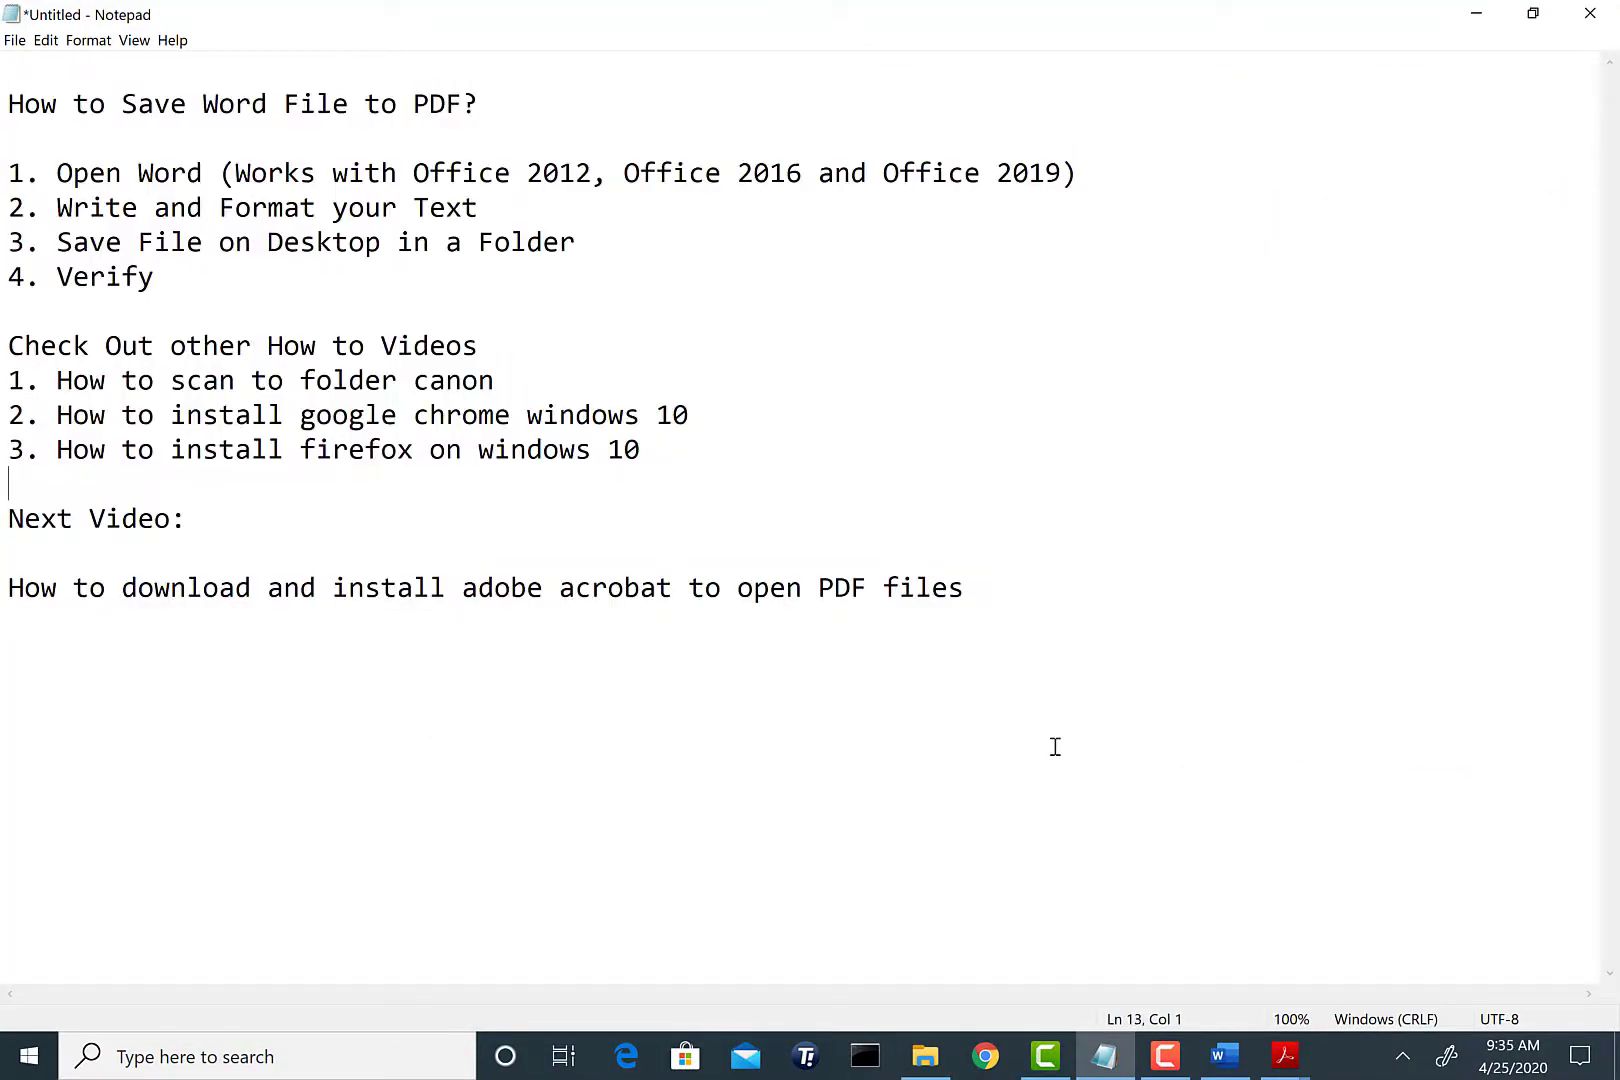
left_click(1104, 1055)
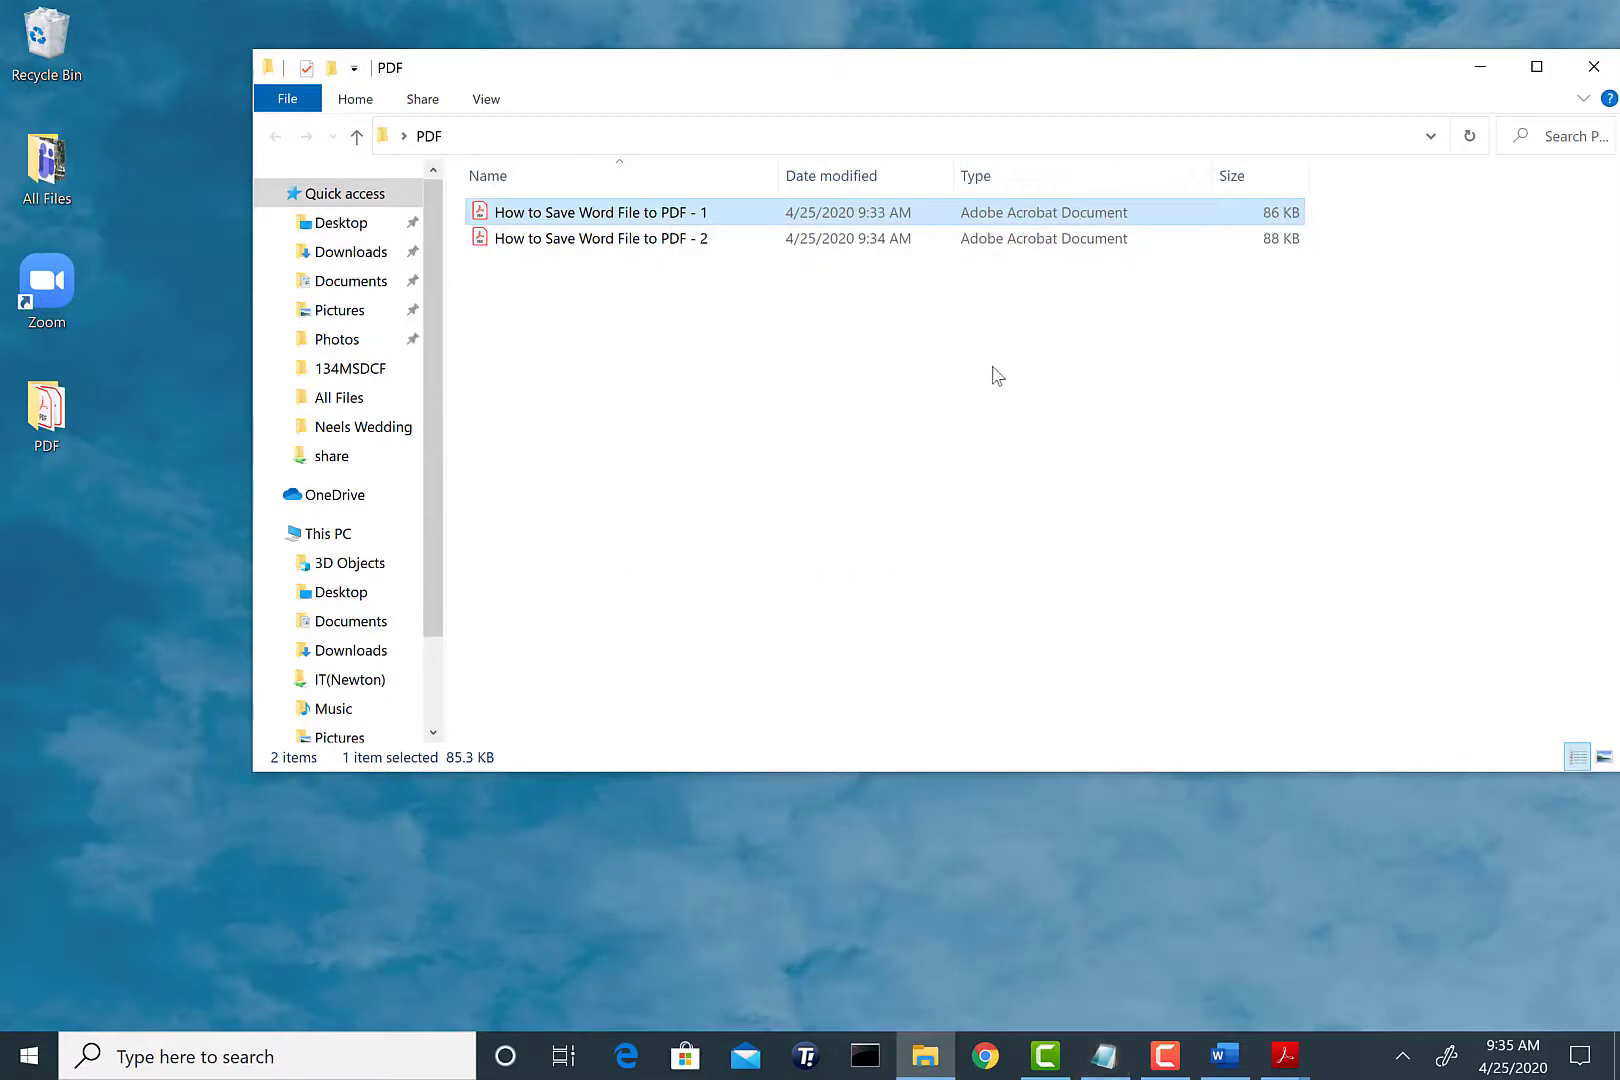
left_click(994, 369)
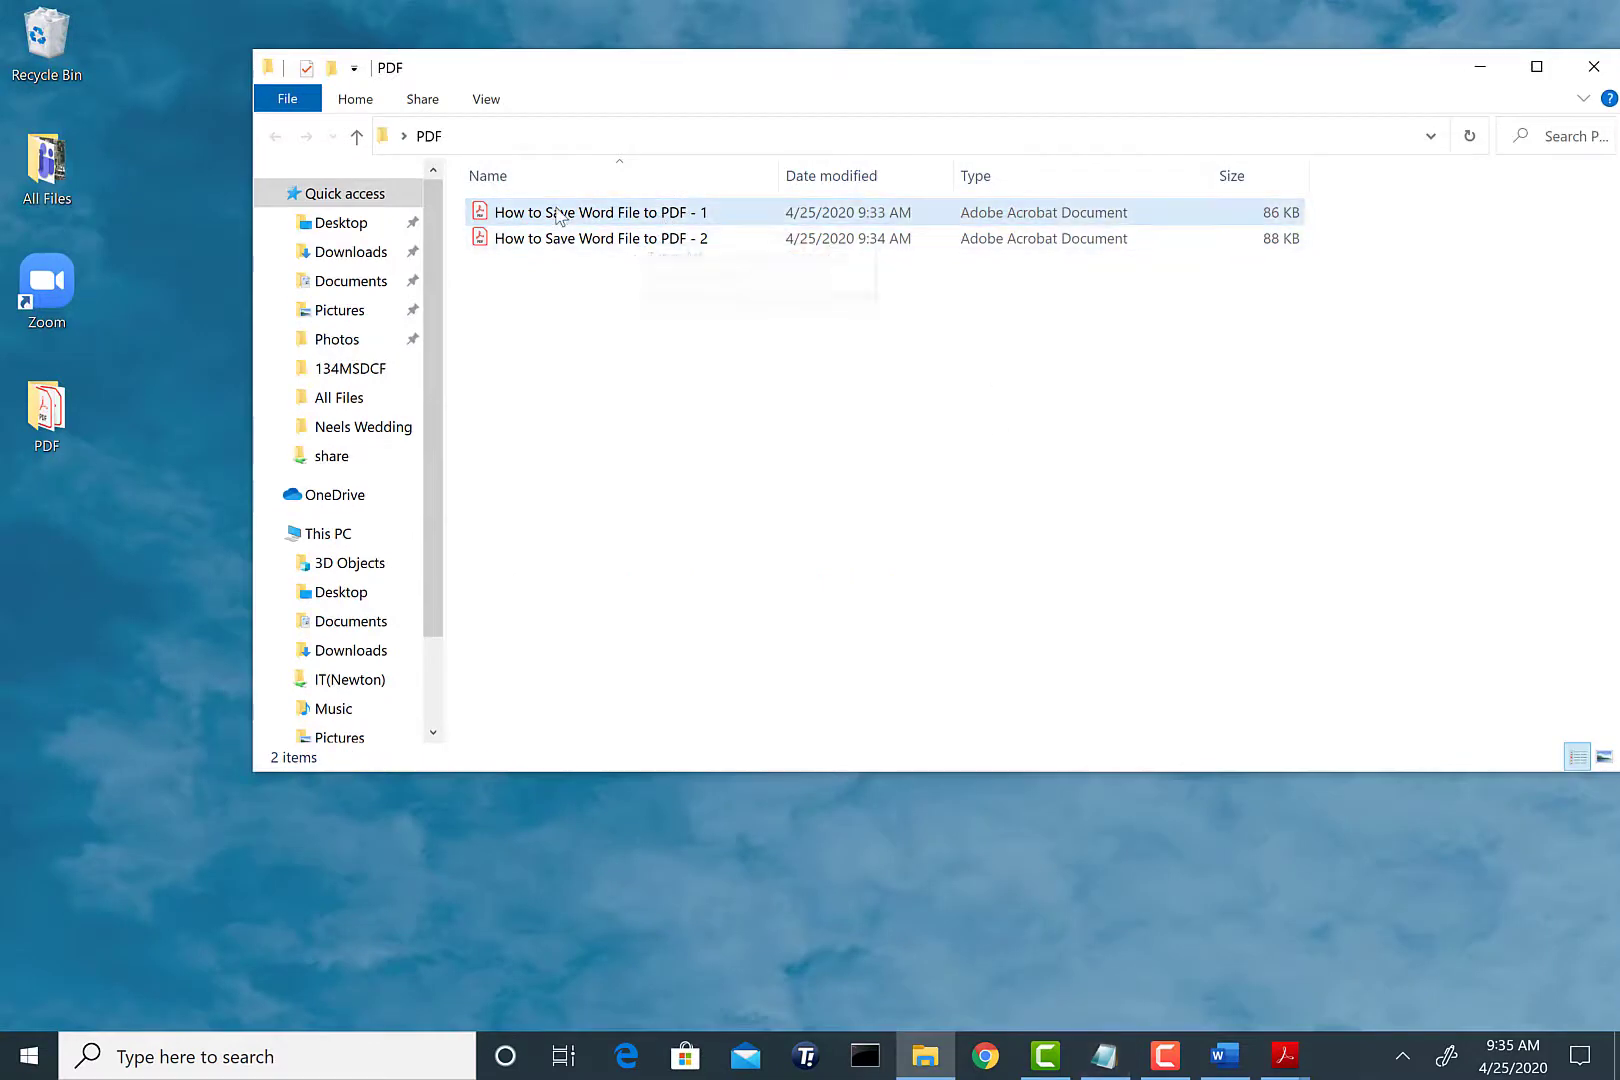